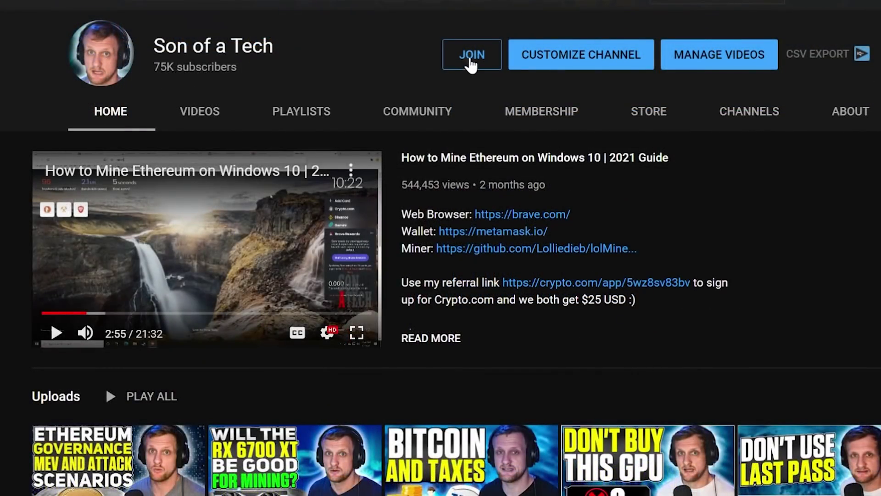
click(471, 59)
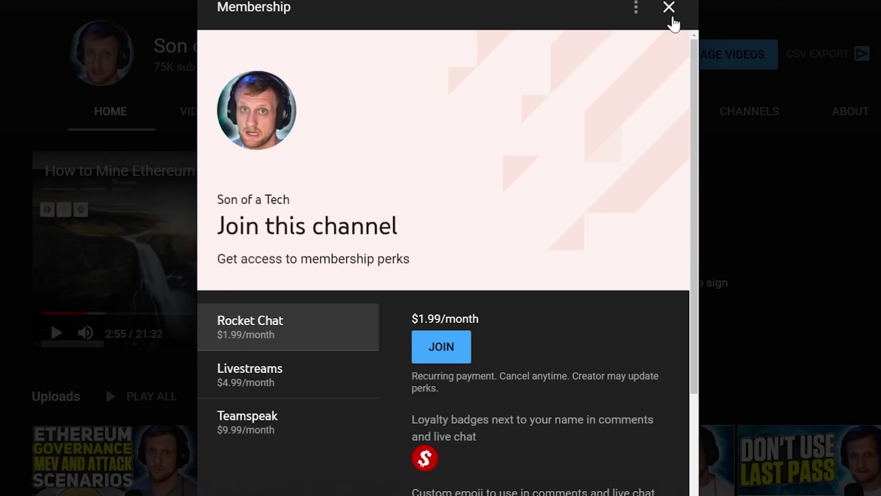
click(672, 18)
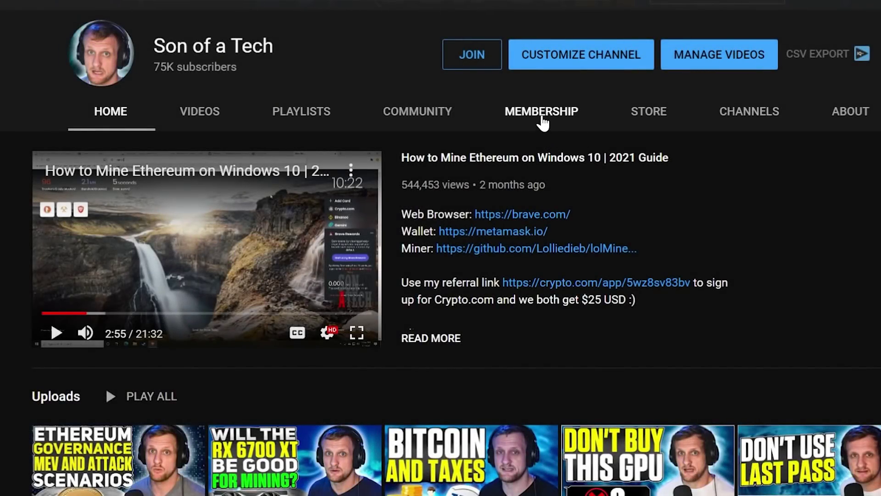
click(542, 114)
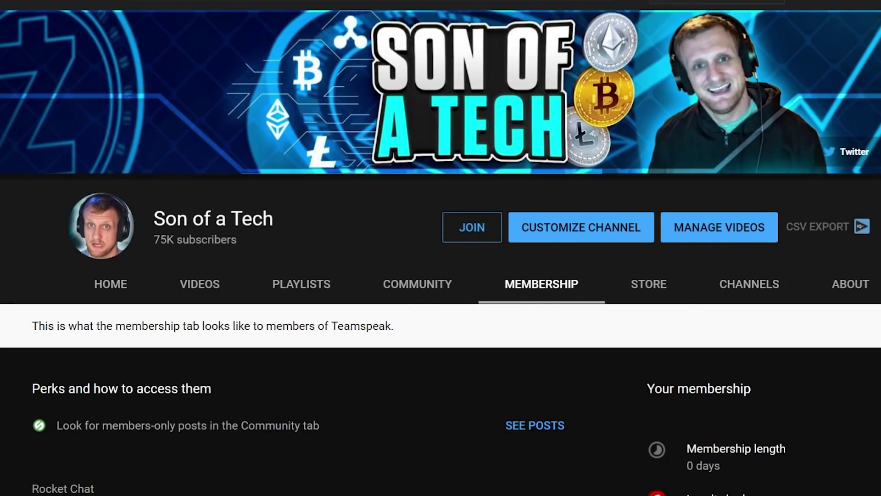
scroll(441, 248, down, 4)
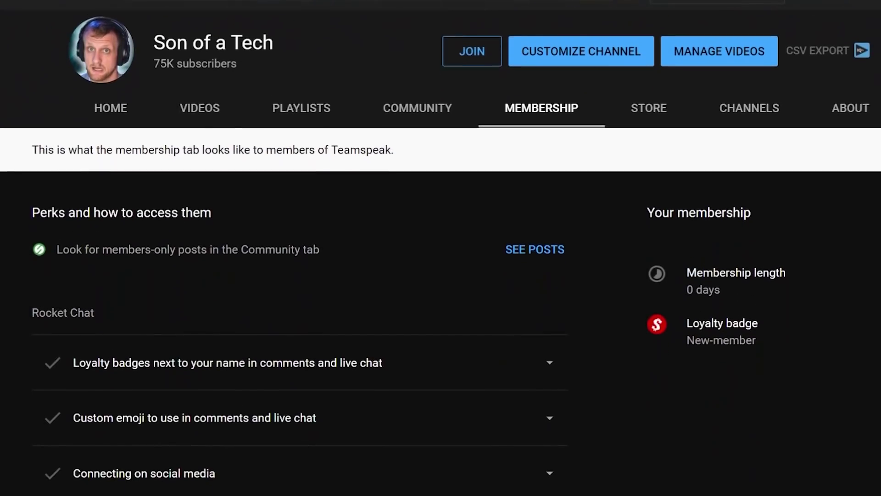
scroll(441, 248, down, 3)
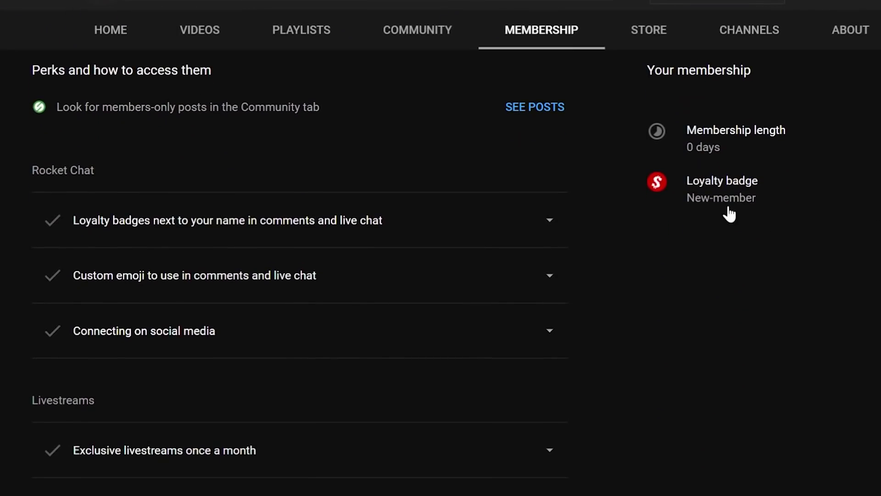
click(551, 331)
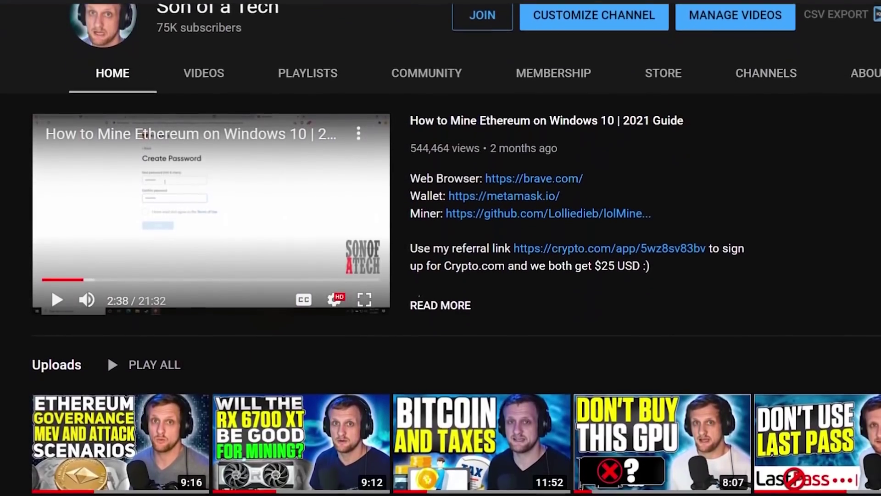
scroll(441, 248, down, 3)
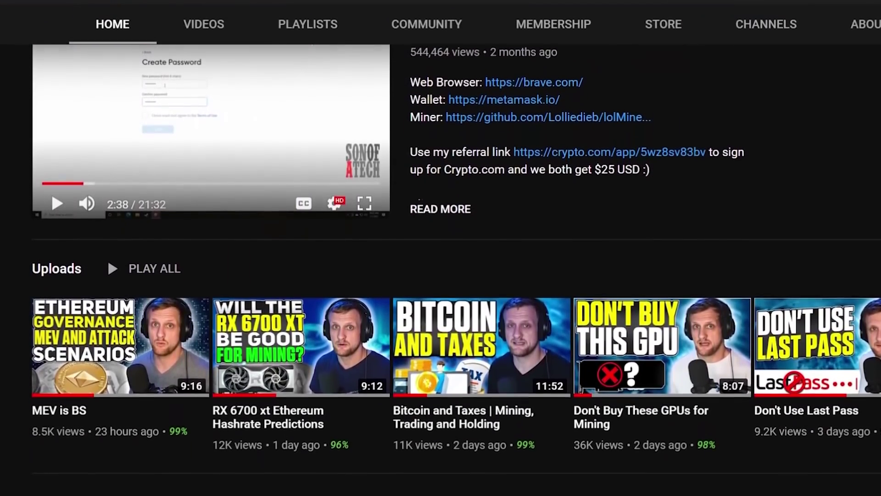
scroll(441, 248, down, 3)
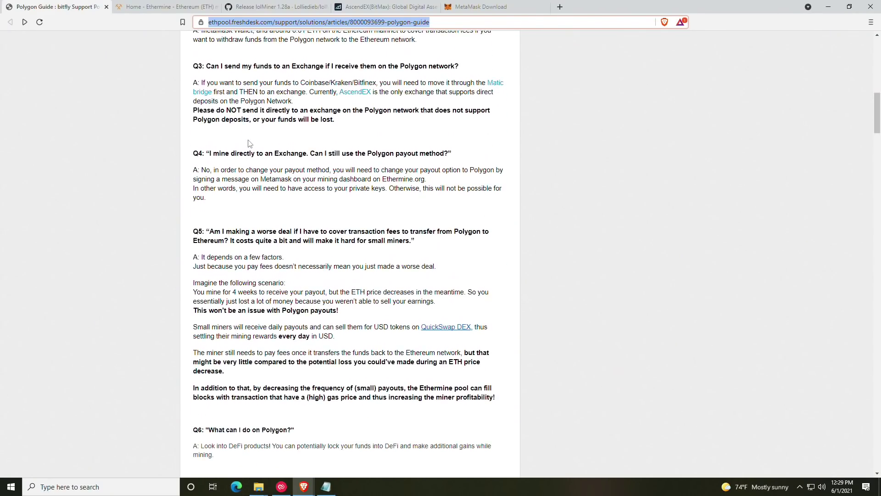
Step: Scroll the guide to section 4, 'How to use Polygon & Ethermine.org', then bring up the MetaMask download page
scroll(249, 143, down, 9)
scroll(255, 142, up, 7)
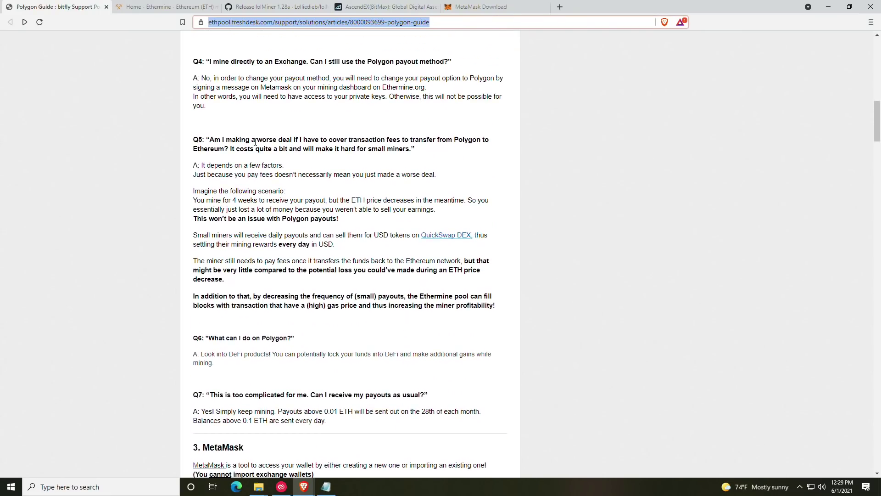
scroll(261, 141, down, 6)
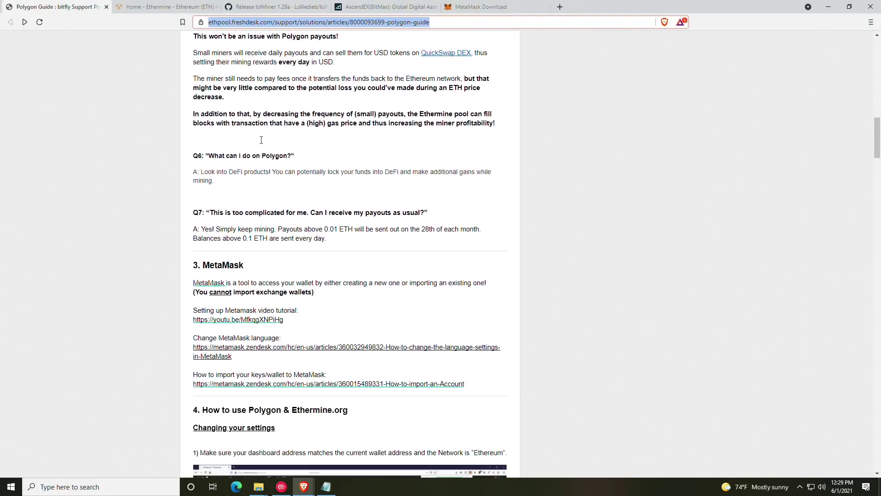
scroll(260, 136, down, 3)
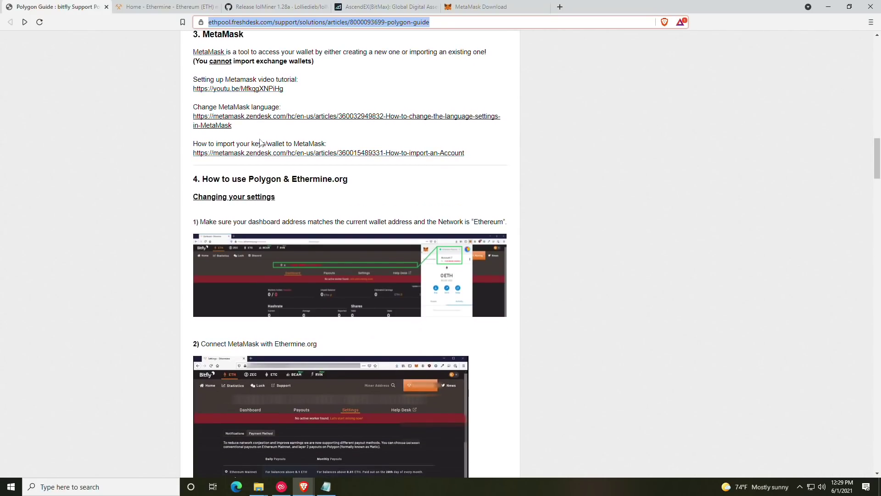
scroll(262, 141, down, 2)
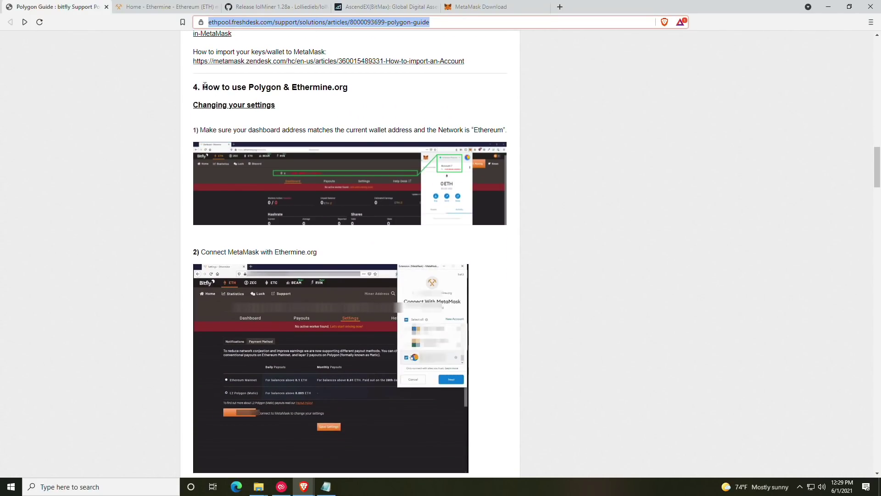
drag(201, 87, 354, 91)
click(355, 91)
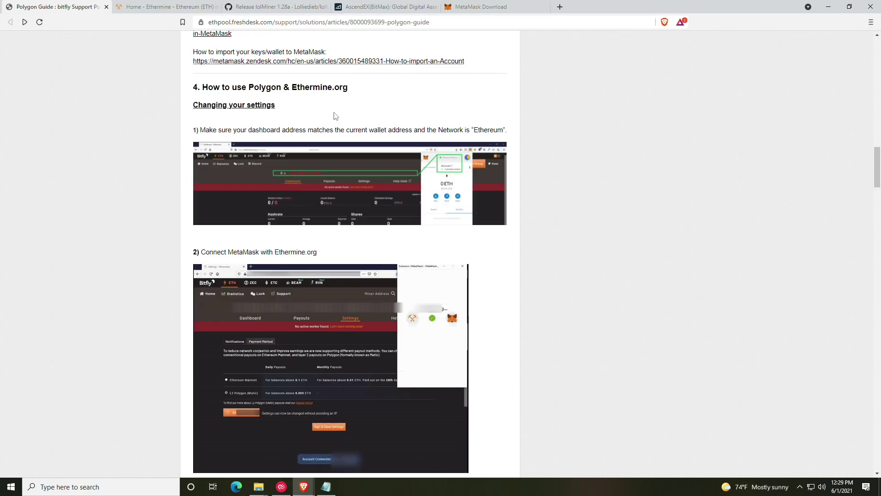
drag(480, 6, 151, 8)
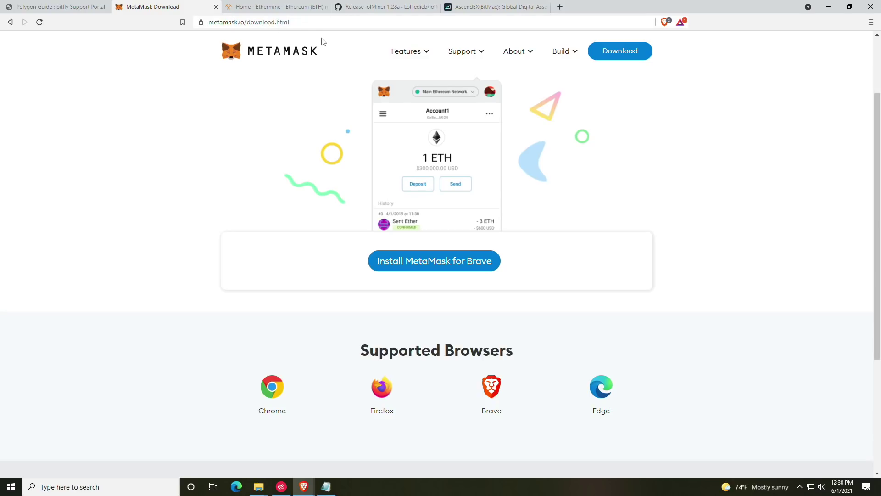
Step: Open MetaMask's Chrome Web Store listing through Download and Install MetaMask for Brave
mouse_move(431, 50)
click(625, 52)
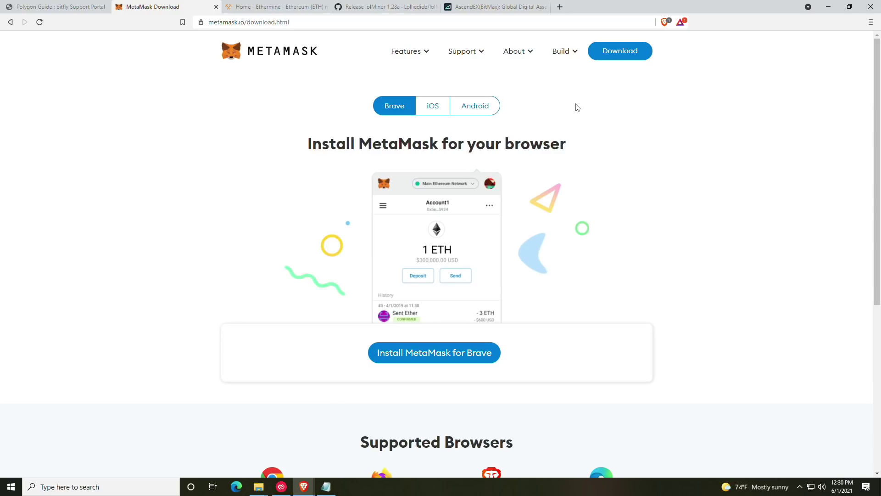
click(617, 55)
click(425, 360)
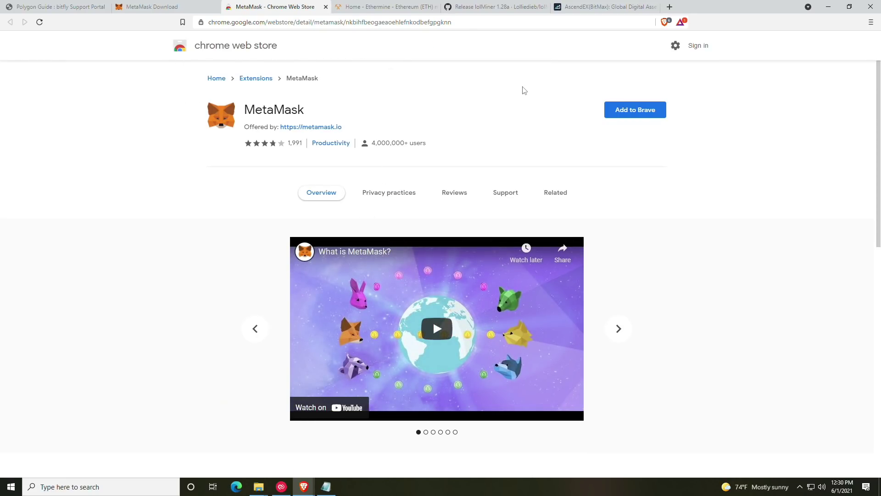
Step: Add the MetaMask extension to Brave and confirm the installation
click(616, 117)
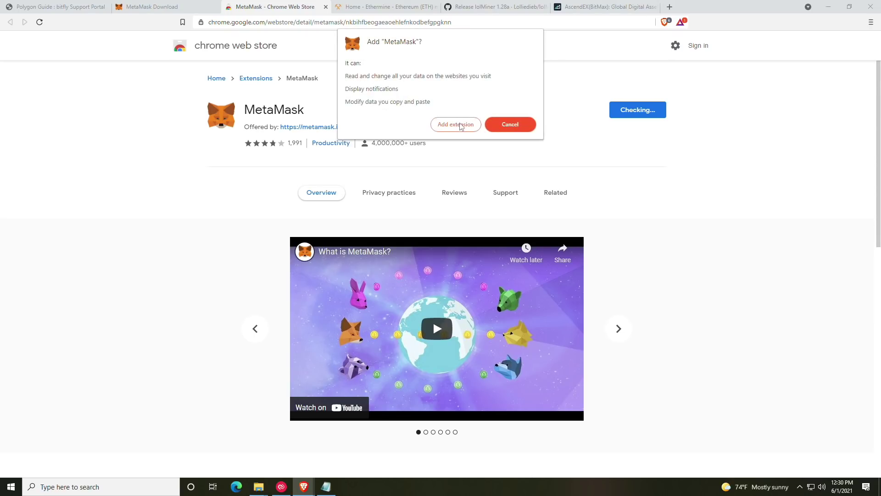
click(459, 125)
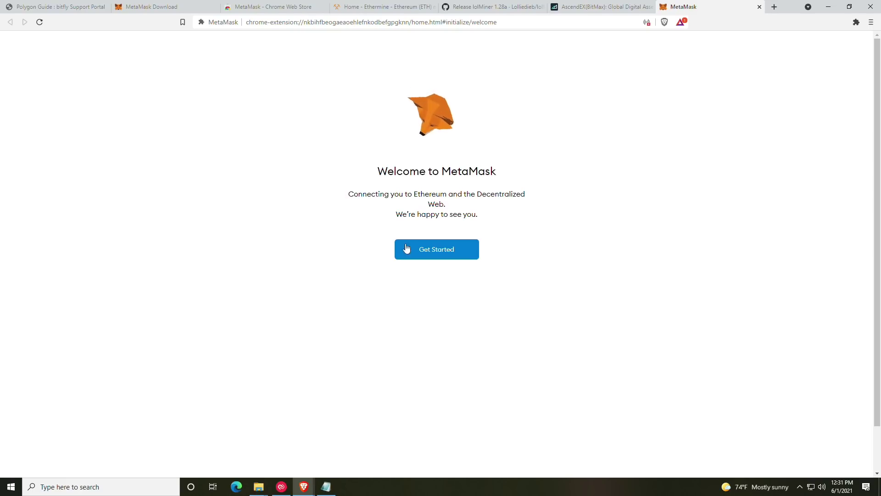
Step: Start MetaMask setup, choose Create a Wallet, and agree to share anonymous usage data
click(437, 251)
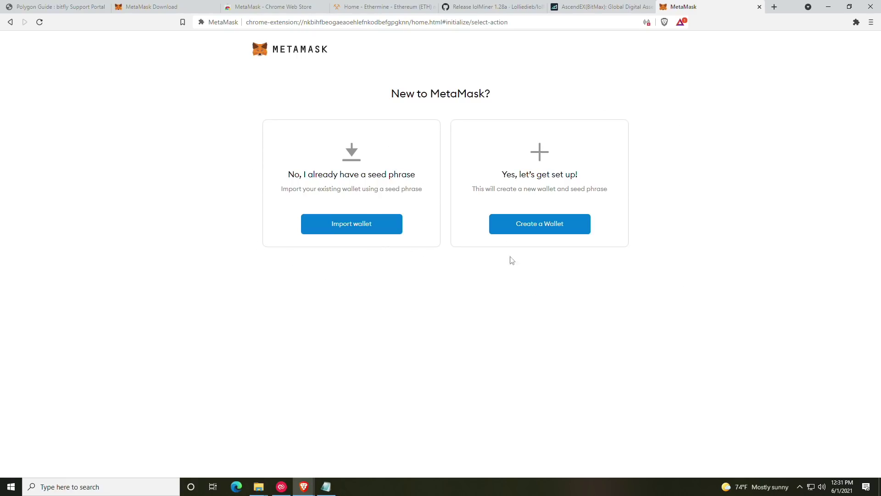
click(519, 223)
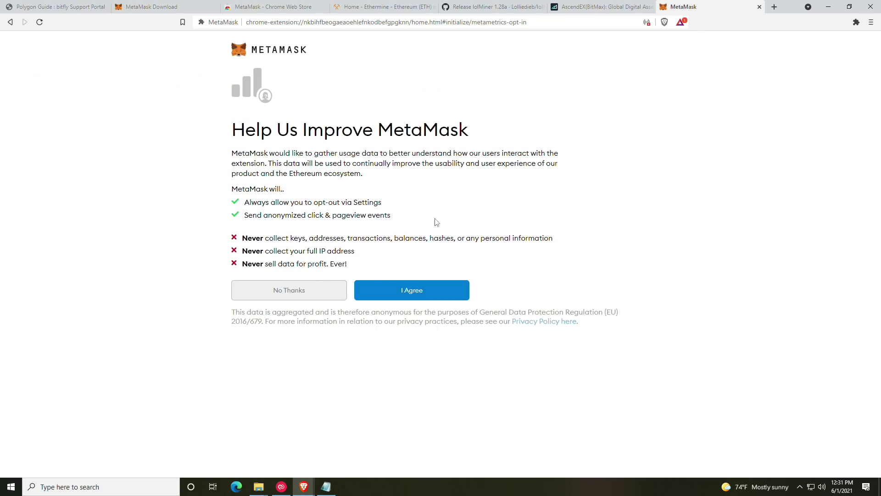
click(415, 294)
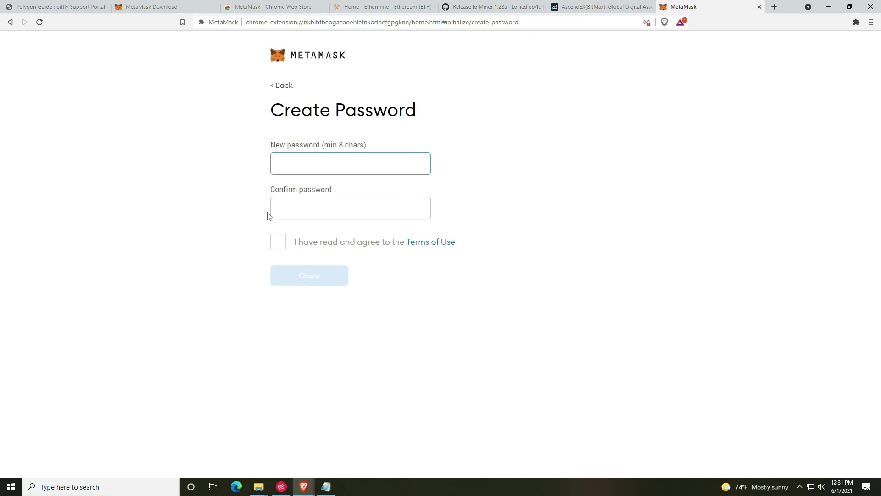
Step: Enter and confirm the new wallet password, then accept the Terms of Use
text(••••••••••••)
key(Tab)
text(••••••••)
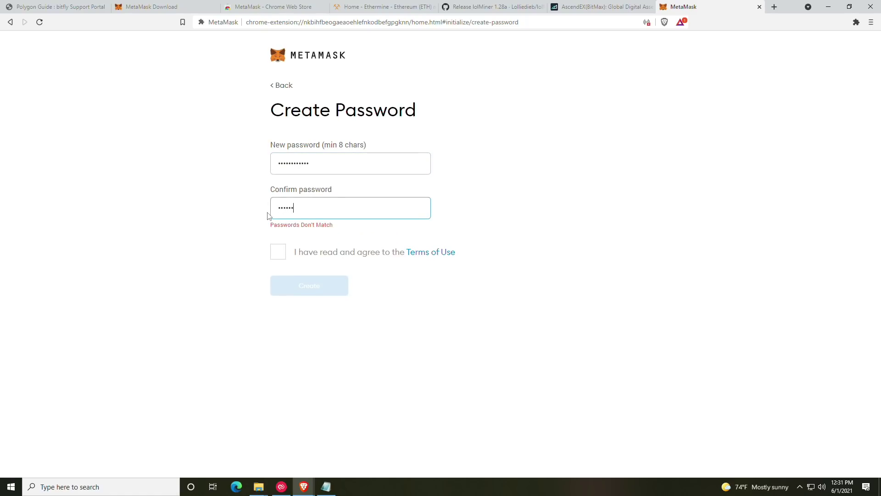
text(••••)
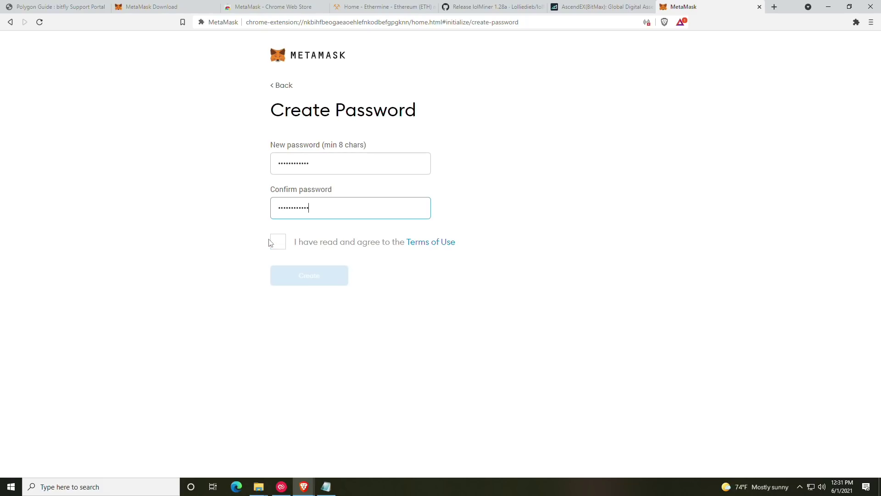
click(272, 243)
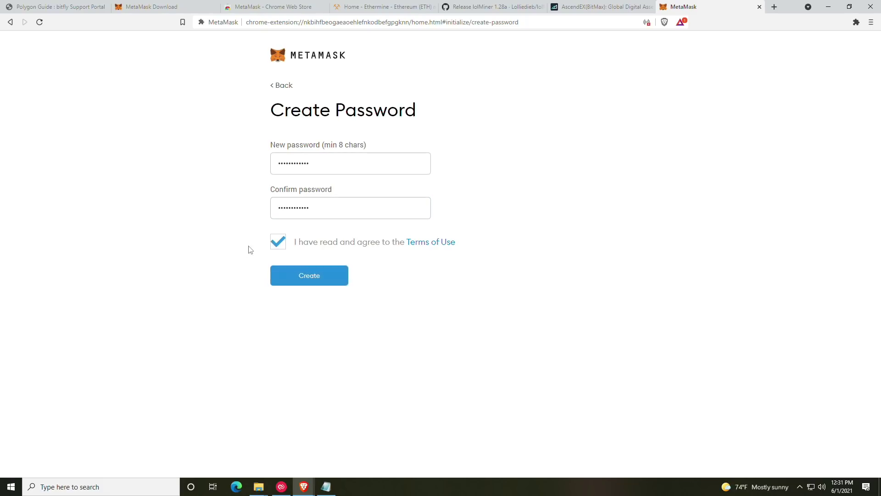
Step: Create the wallet, reveal and copy the twelve-word Secret Backup Phrase, and continue to confirmation
click(319, 285)
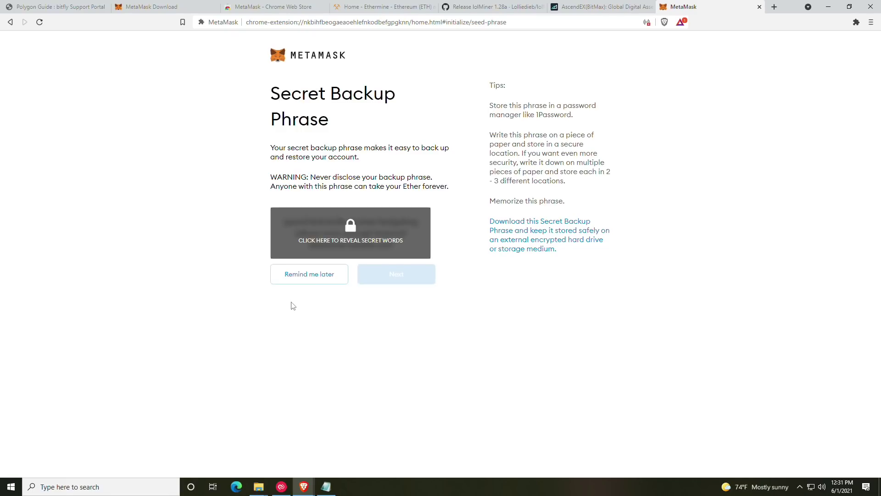
click(353, 243)
drag(396, 247, 285, 222)
key(ctrl+c)
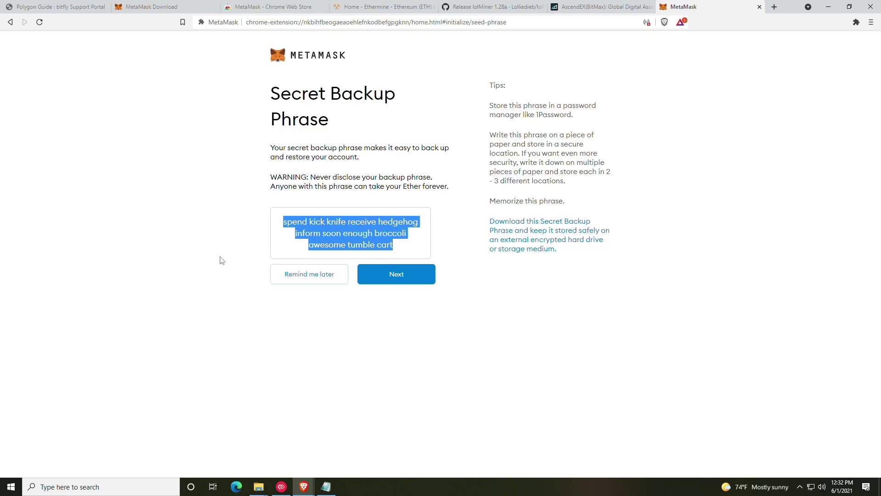
click(395, 283)
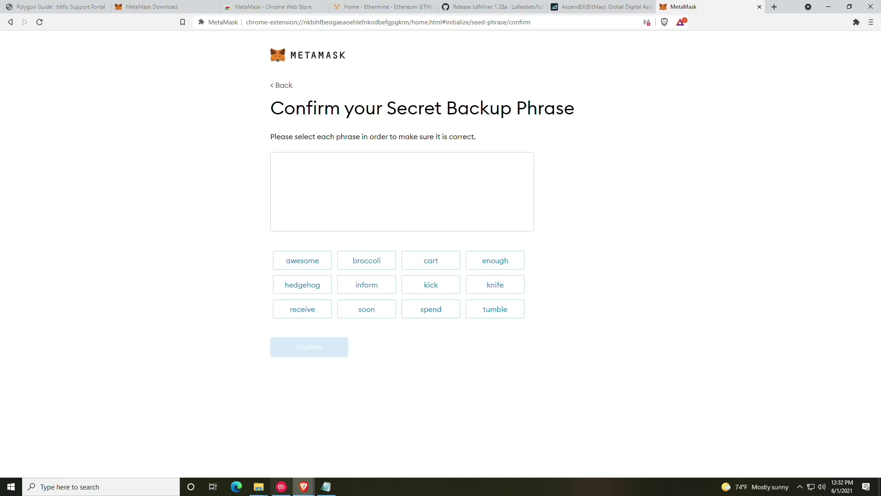
Step: Paste the backup phrase into the wallet notes file, placed beside the browser
click(326, 493)
drag(320, 86, 36, 87)
key(ctrl+v)
key(super+Left)
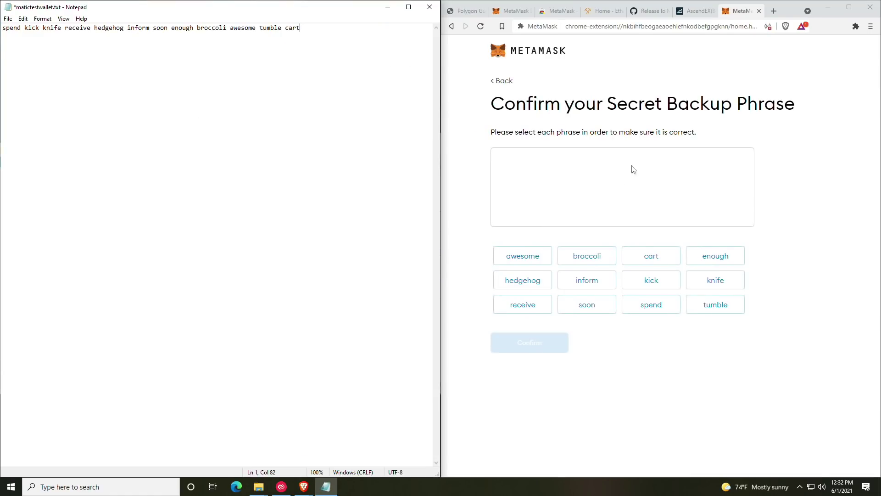
Step: Select all twelve backup phrase words in their saved order
click(644, 308)
click(647, 285)
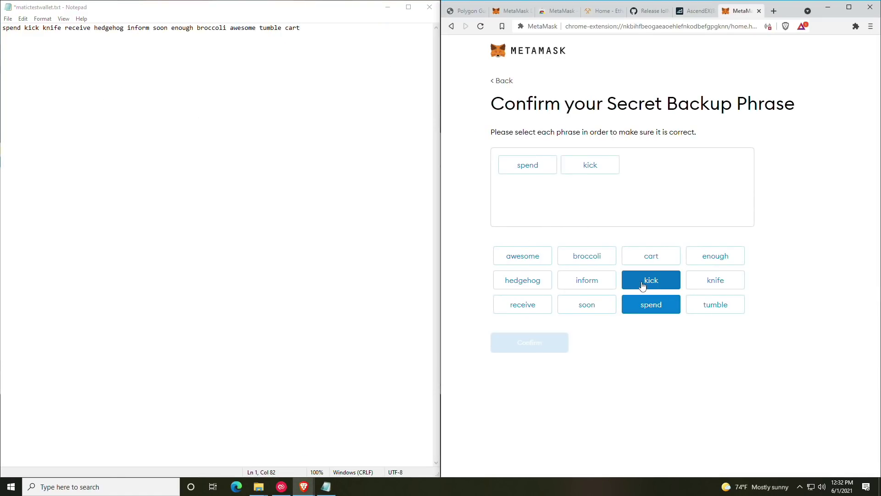
click(710, 285)
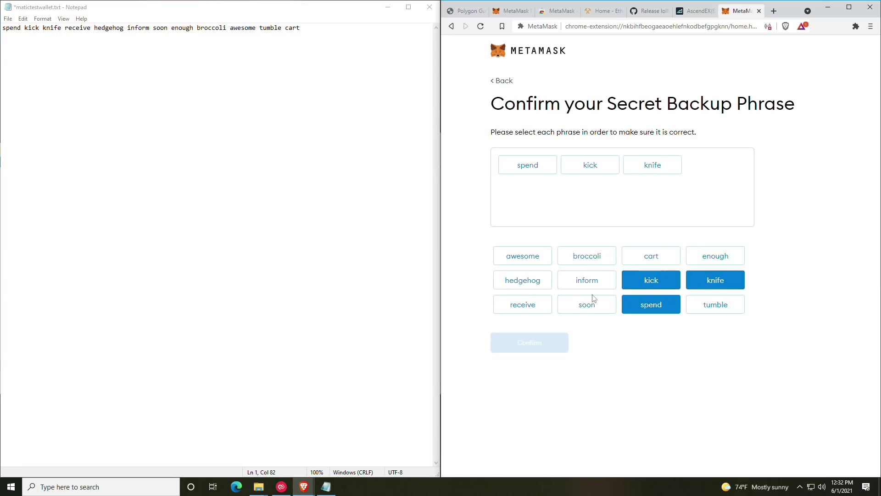
click(515, 308)
click(528, 283)
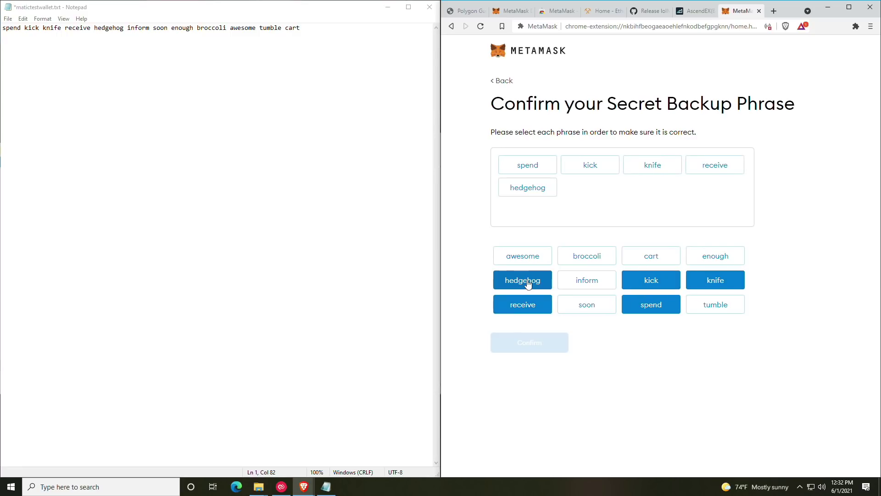
click(595, 283)
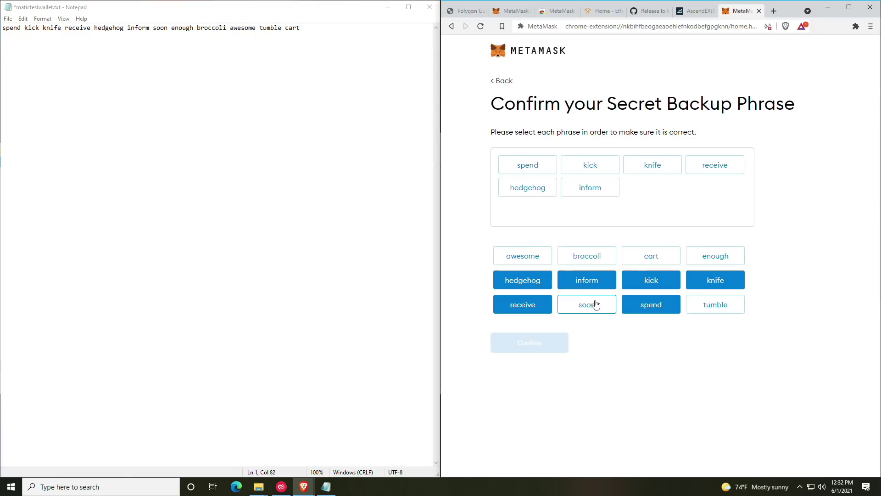
click(595, 305)
click(708, 261)
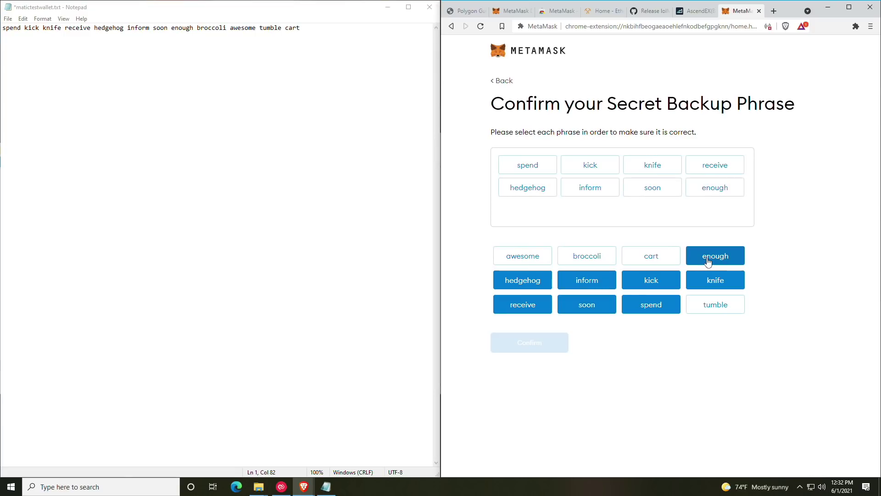
click(579, 259)
click(529, 262)
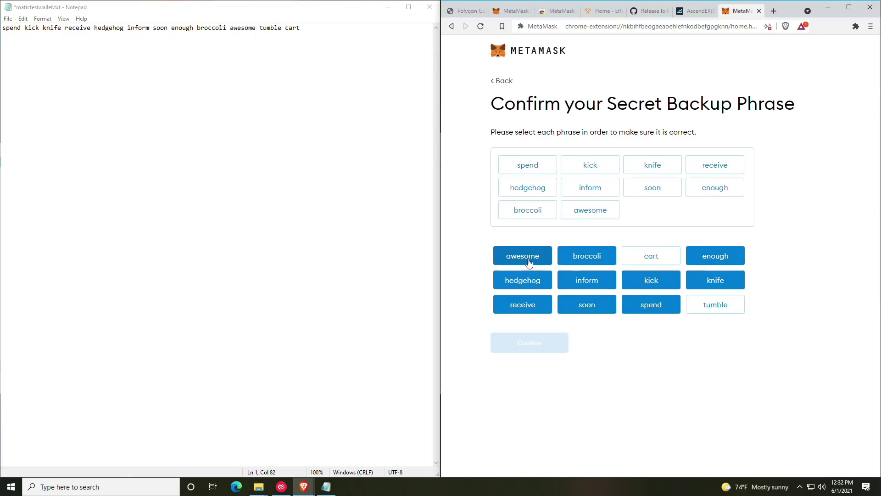
click(714, 307)
click(652, 259)
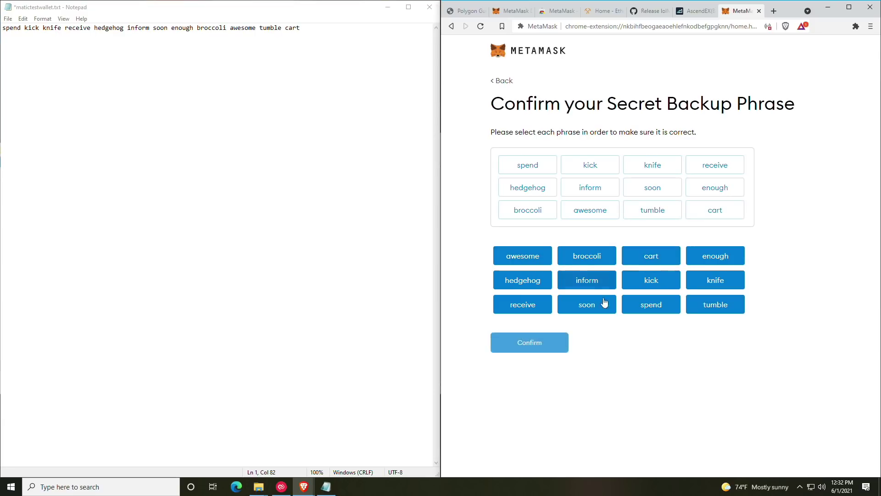
Step: Confirm the phrase, finish setup, copy the Account 1 address, and return to Ethermine
click(533, 349)
click(560, 324)
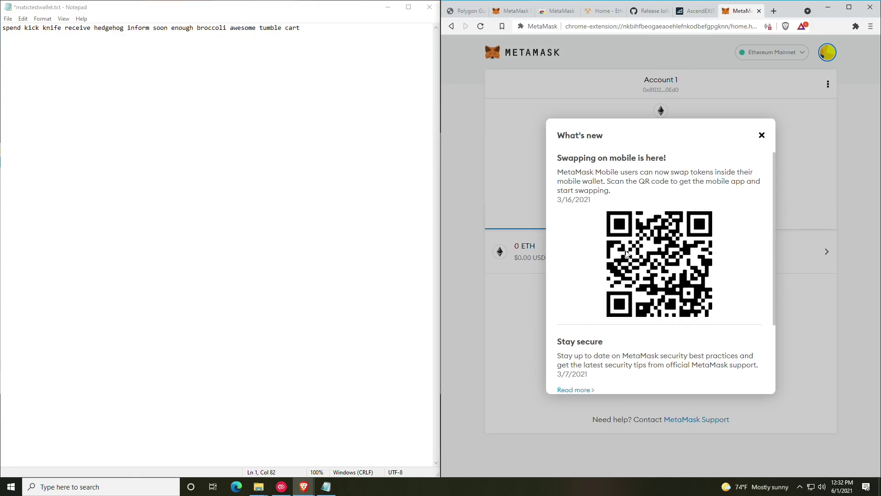
click(762, 135)
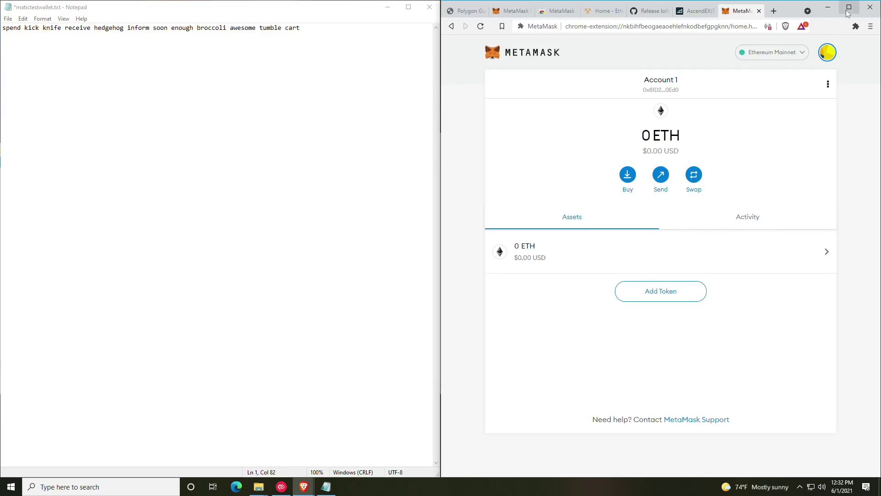
click(849, 8)
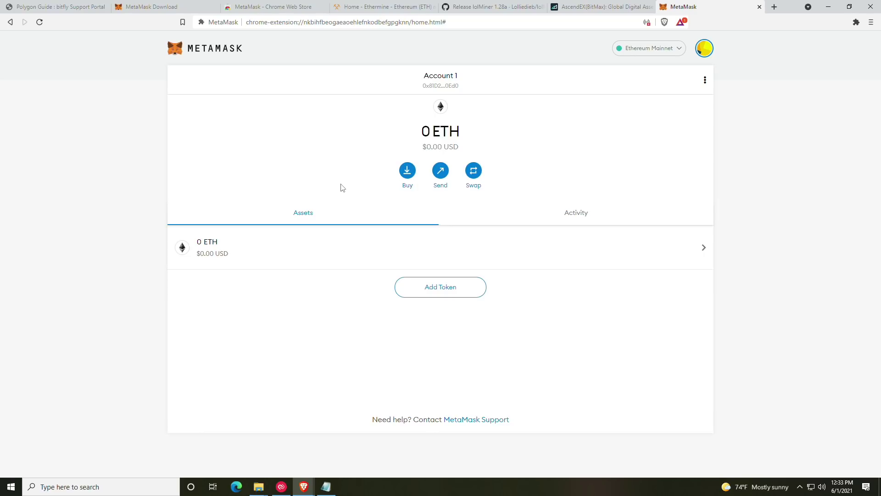
click(439, 85)
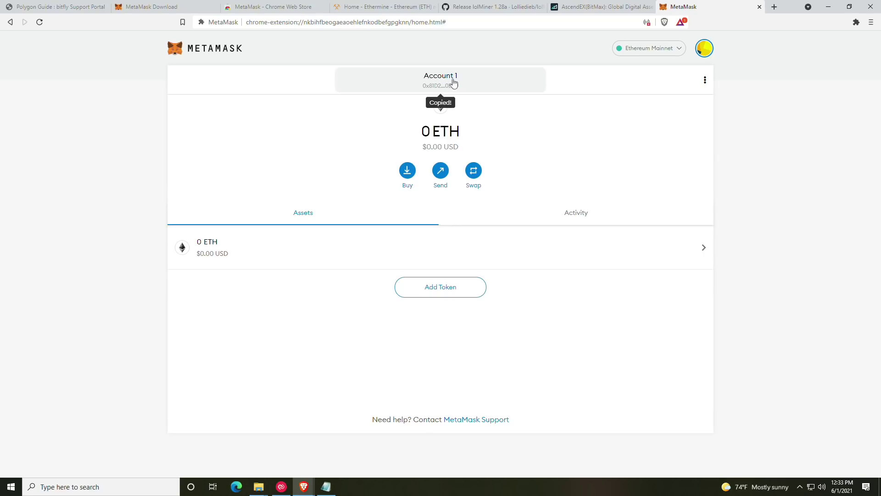
click(381, 6)
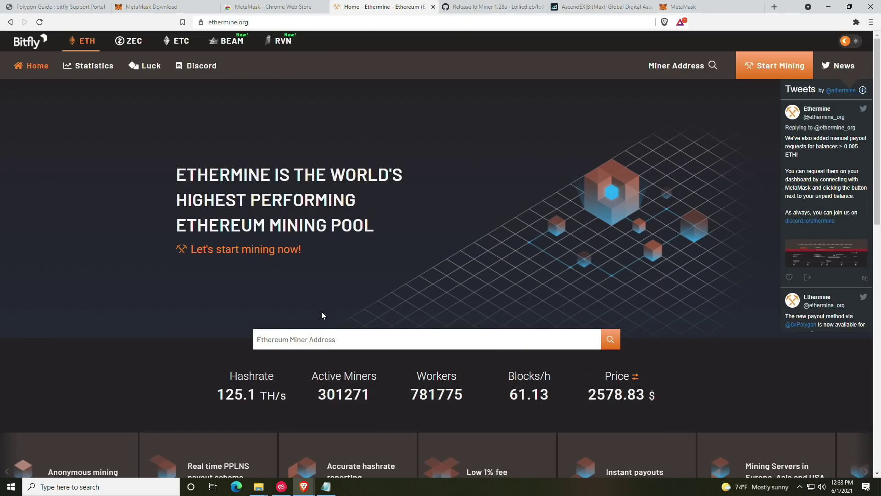
Step: Look up the copied wallet address in Ethermine's miner address search
click(350, 331)
key(ctrl+v)
key(Return)
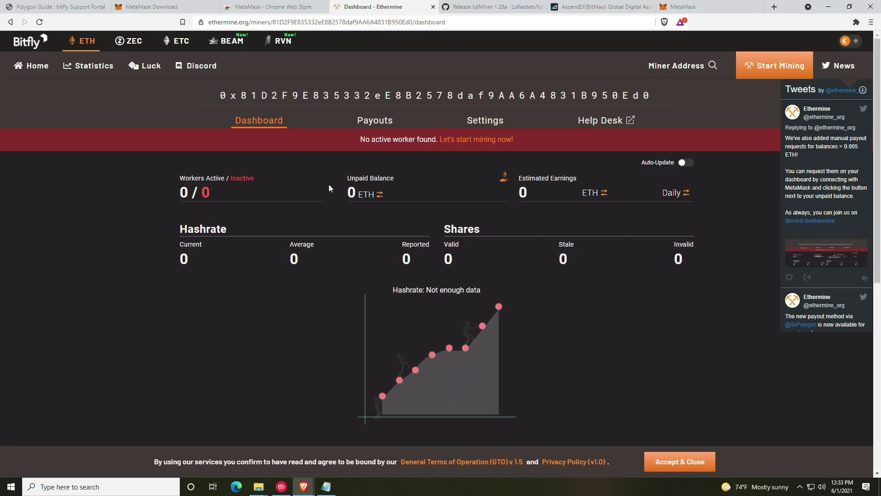
Step: Show the Payment Method options in the miner's Settings
click(478, 126)
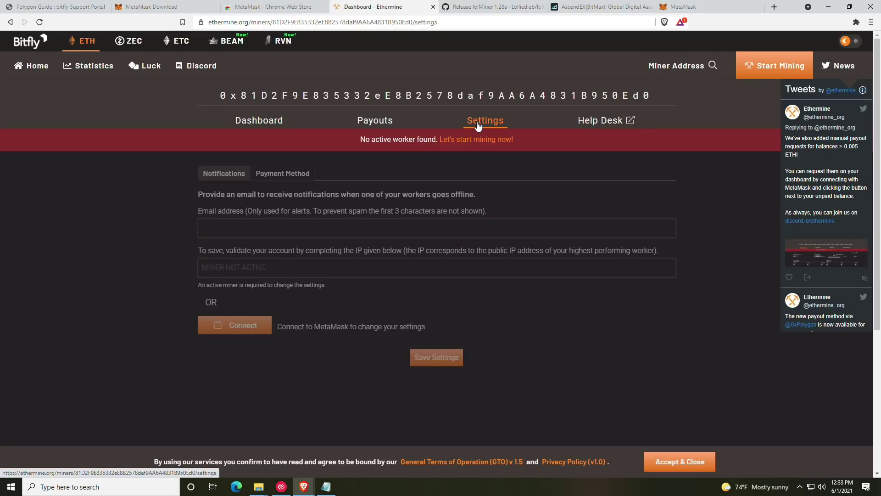
click(289, 177)
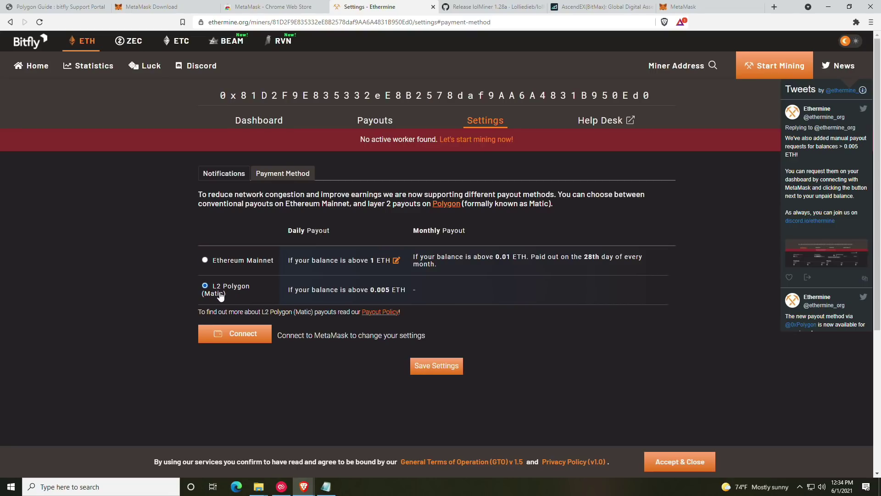
Step: Dismiss the MetaMask-not-found error, reload the page, and reselect L2 Polygon (Matic) payouts
click(241, 334)
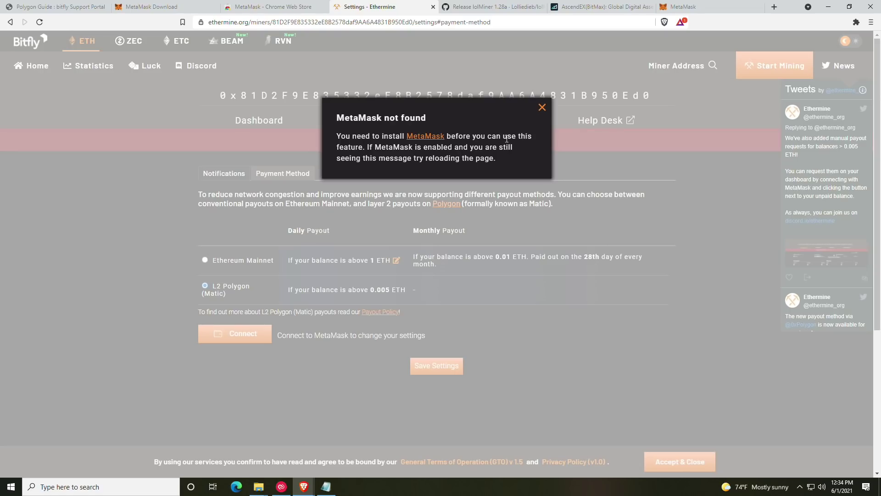
click(541, 108)
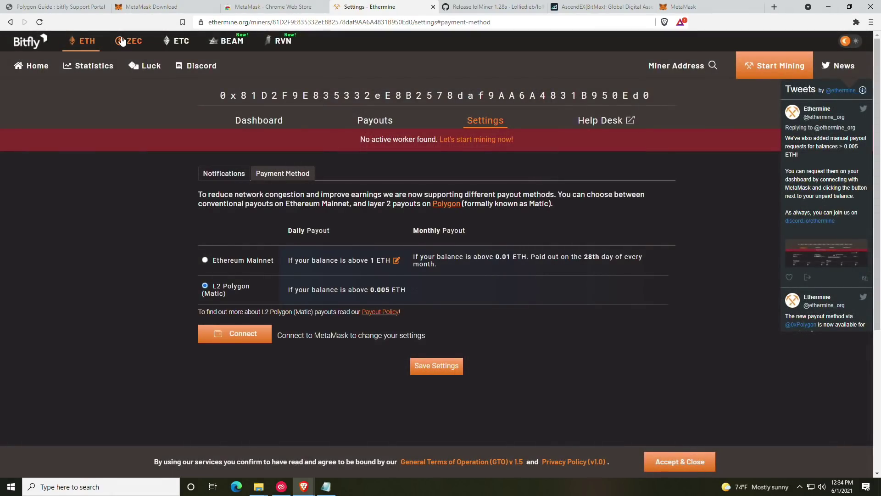
click(40, 22)
click(212, 294)
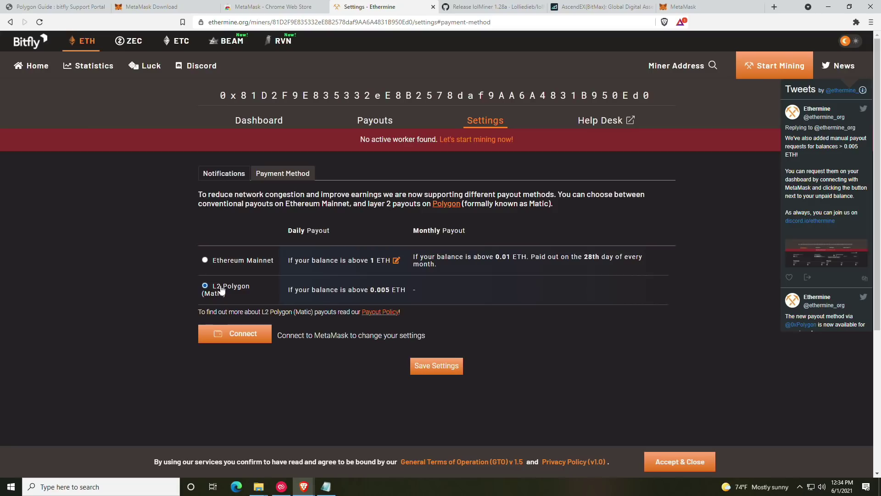
Step: Connect the MetaMask account to Ethermine and approve the connection request
click(235, 337)
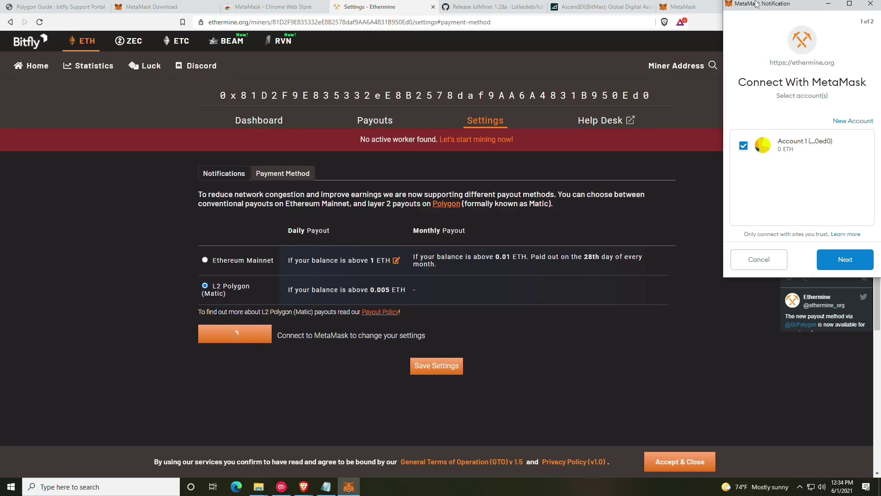
drag(758, 4, 414, 72)
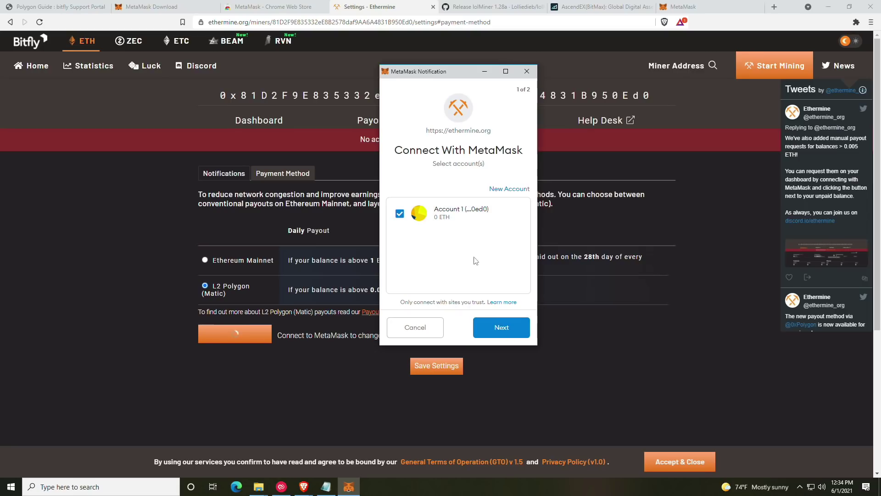
click(503, 329)
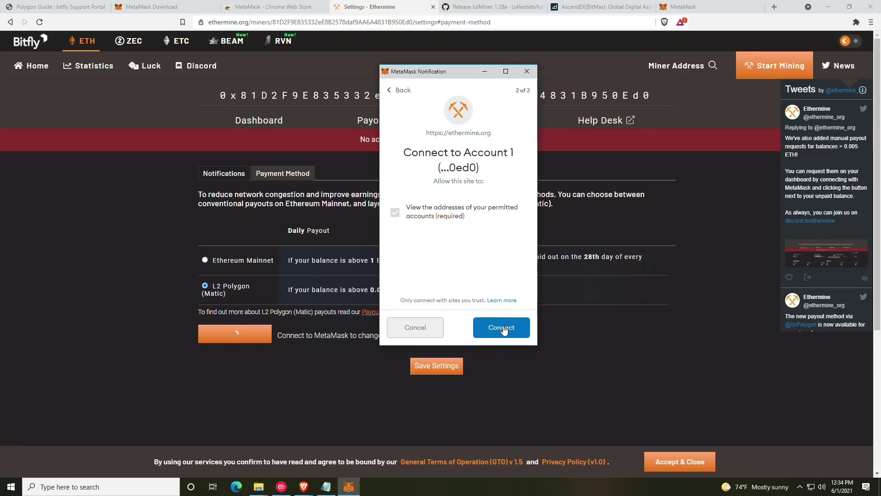
click(503, 328)
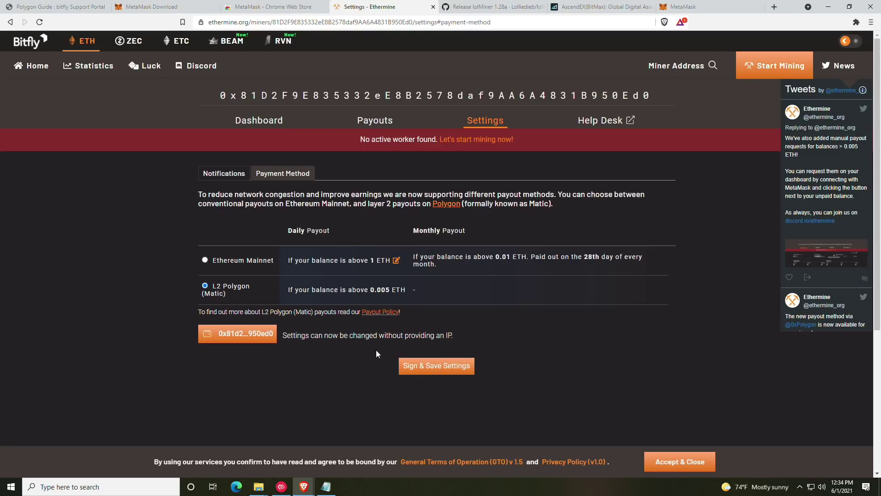
Step: Sign and save the L2 Polygon (Matic) payout setting through MetaMask
click(432, 369)
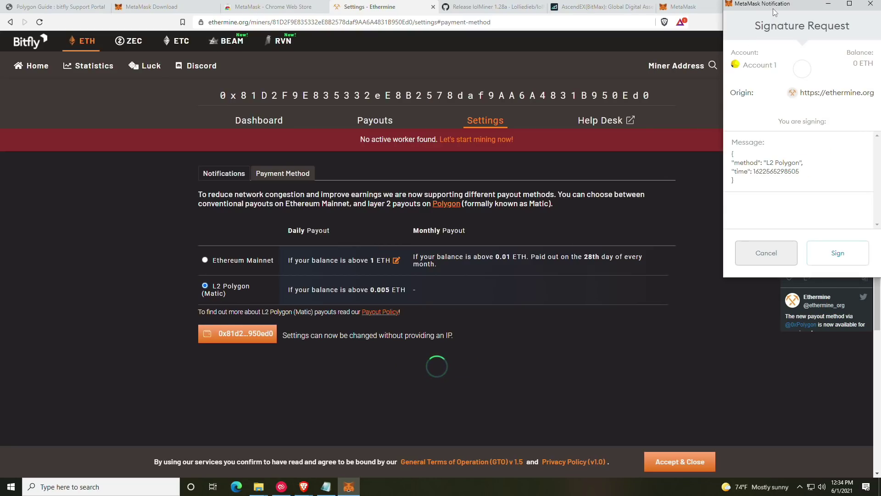
drag(776, 7, 419, 74)
click(478, 320)
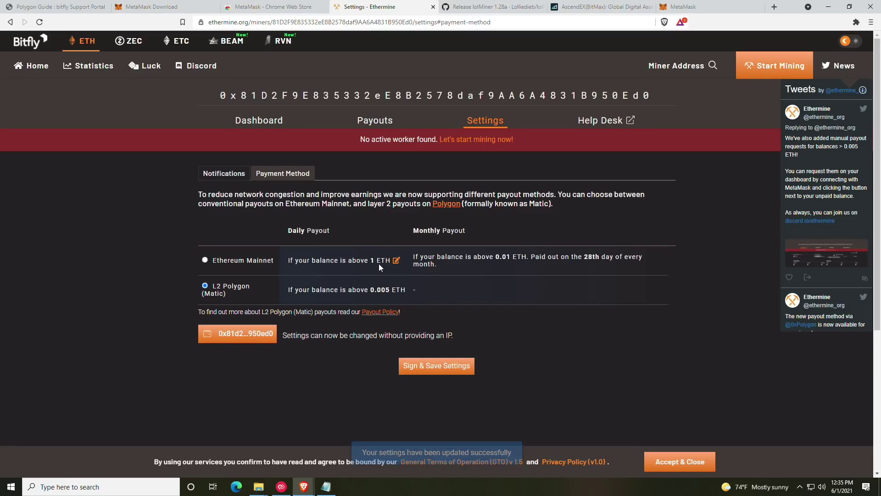
Step: Reload Ethermine and confirm the Payment Method still shows L2 Polygon (Matic)
click(39, 23)
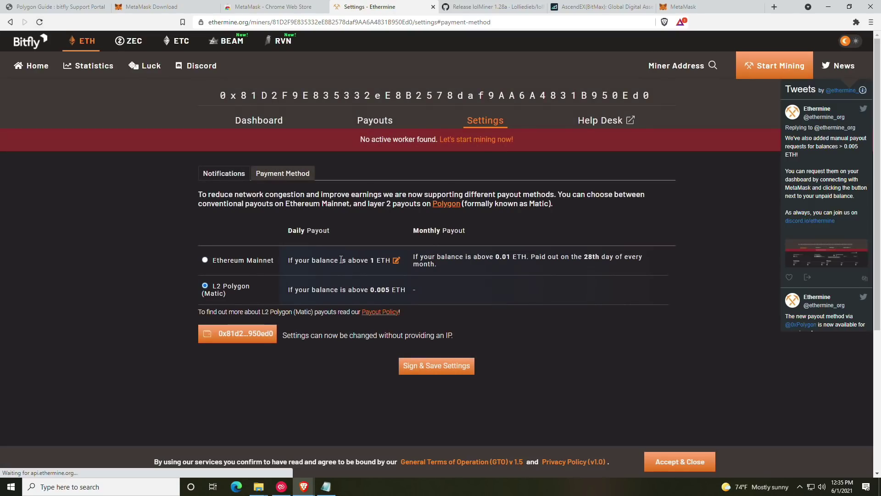
click(260, 123)
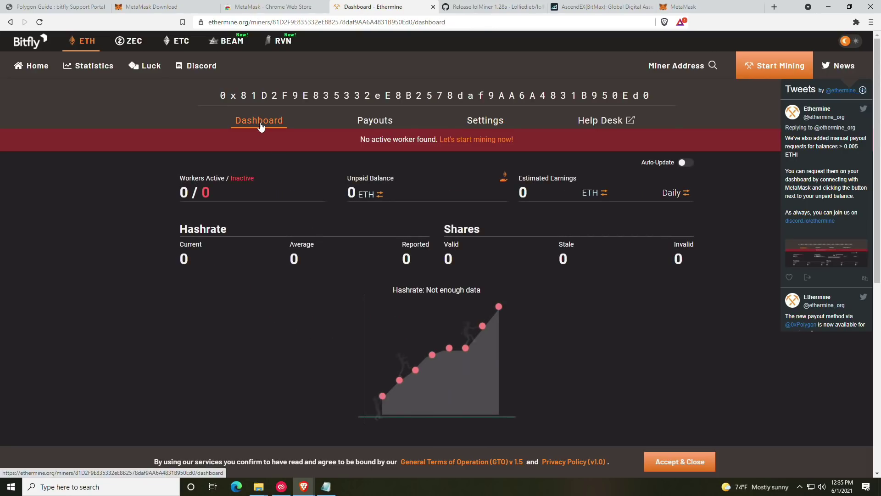
click(483, 122)
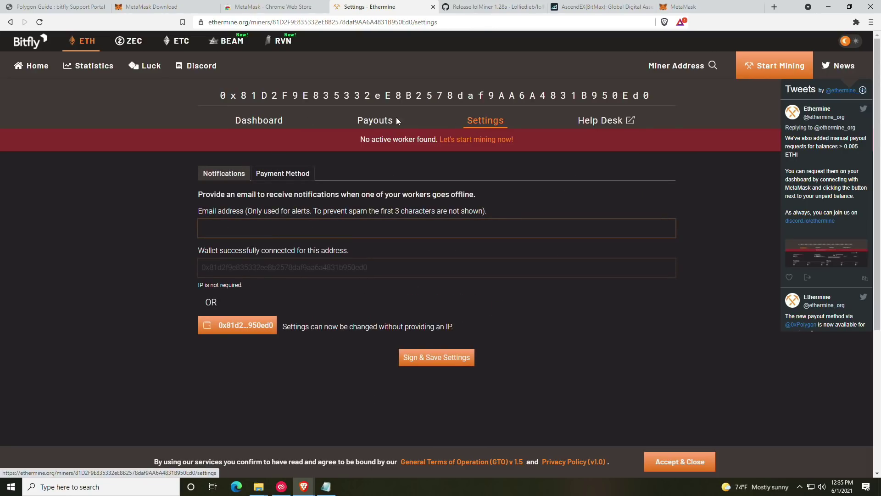
click(287, 175)
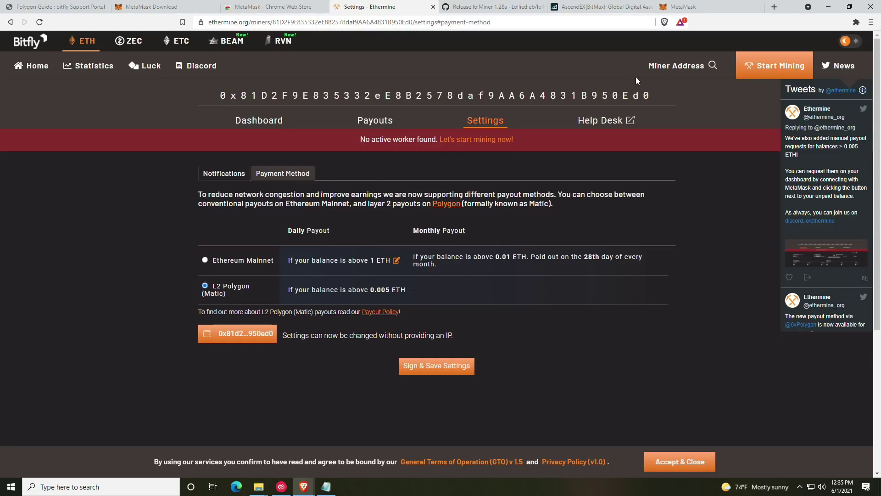
Step: From MetaMask's network list, start adding a custom network to get the blank form
click(684, 7)
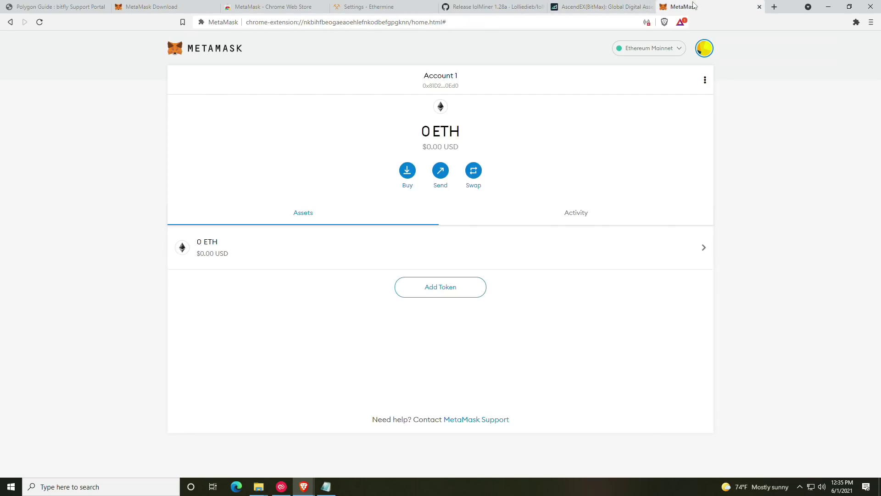
click(670, 52)
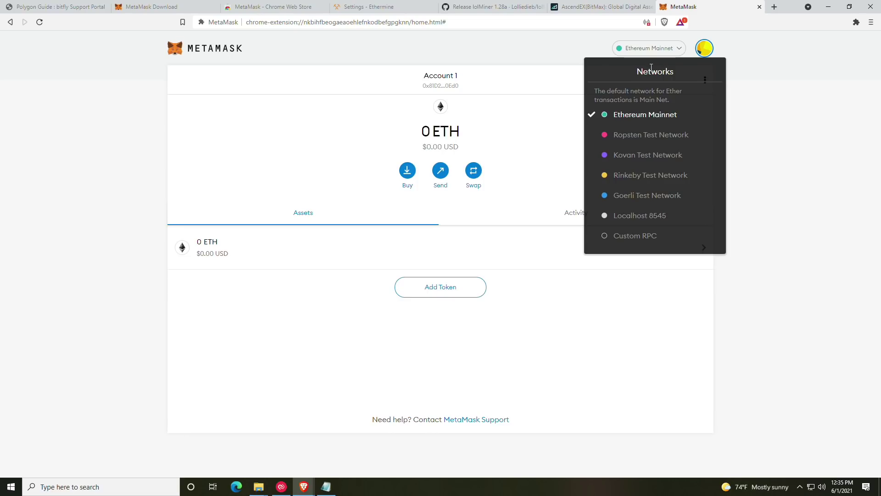
click(634, 239)
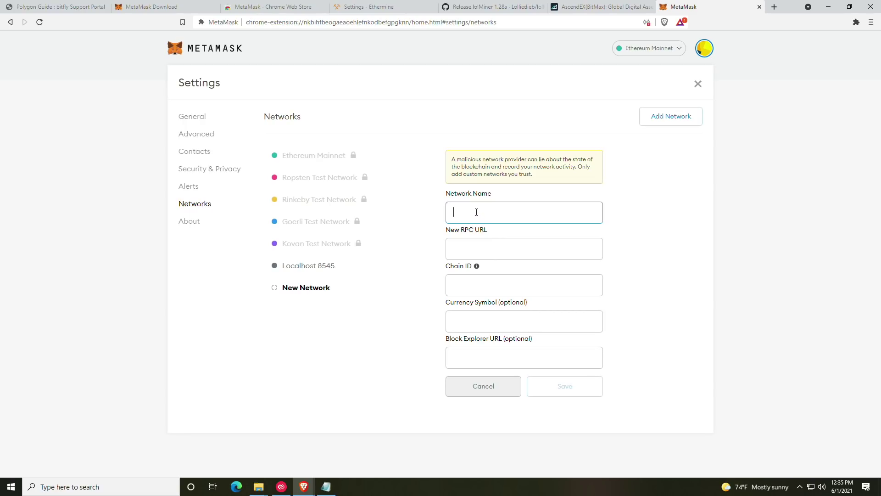
Step: Open the Config Matic on Metamask guide beside MetaMask and copy the 'Matic Mainnet' name
drag(36, 3, 367, 7)
scroll(348, 234, down, 20)
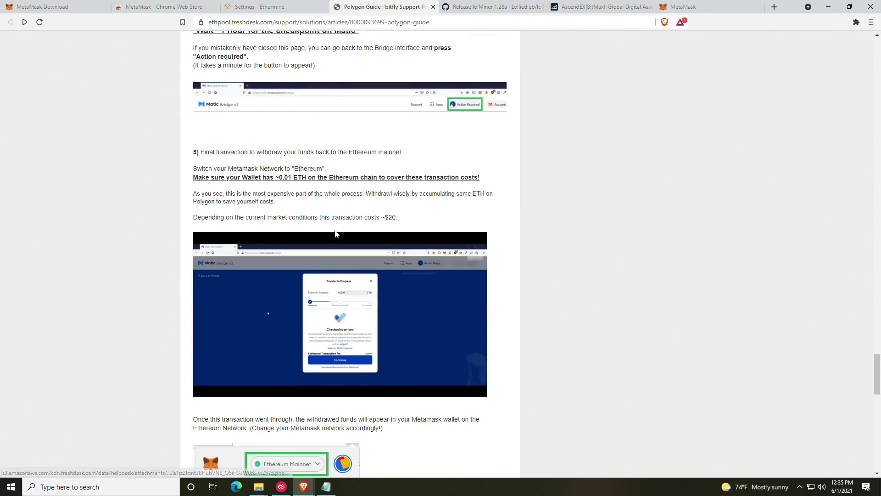
scroll(337, 234, down, 6)
scroll(337, 234, up, 20)
scroll(337, 234, up, 5)
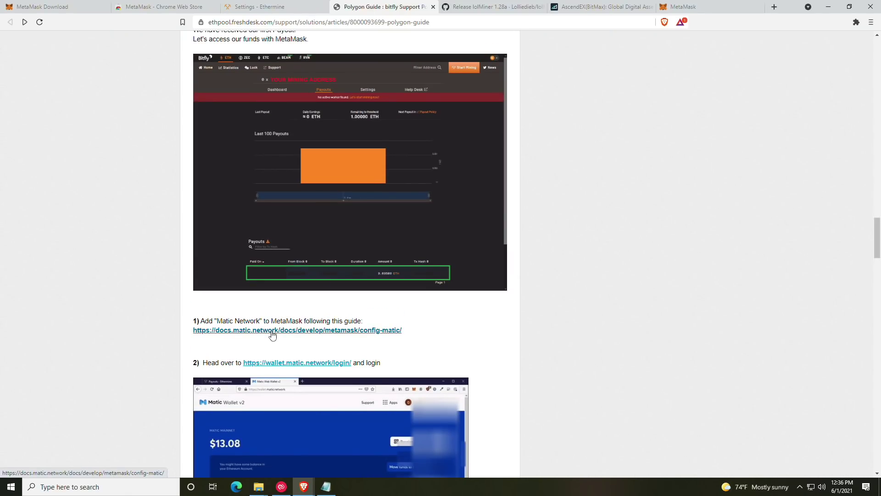
right_click(266, 331)
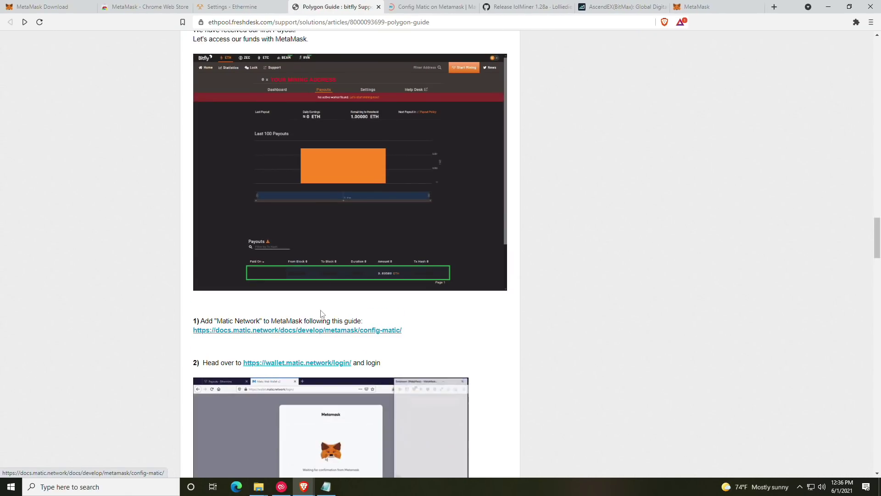
key(ctrl+Tab)
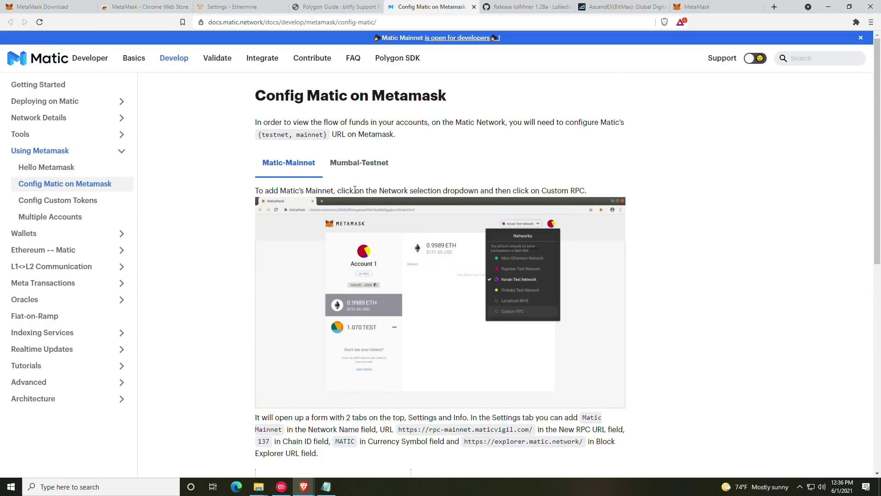
scroll(354, 190, down, 8)
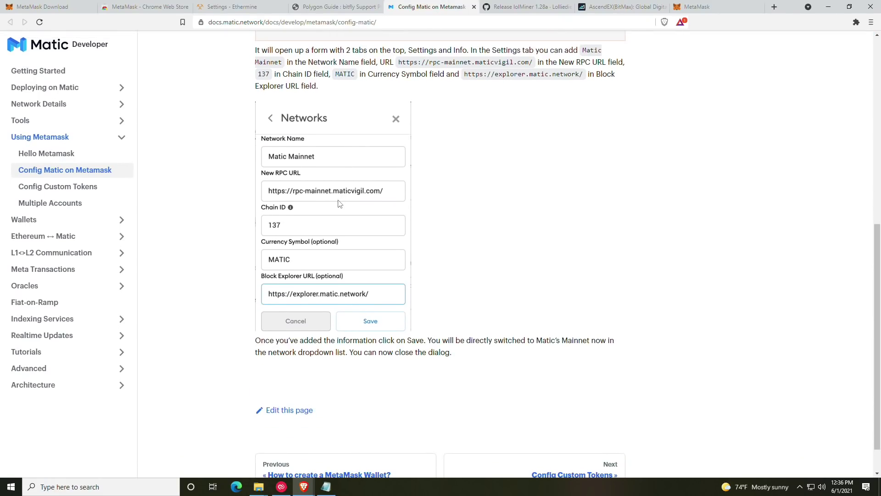
scroll(340, 204, up, 2)
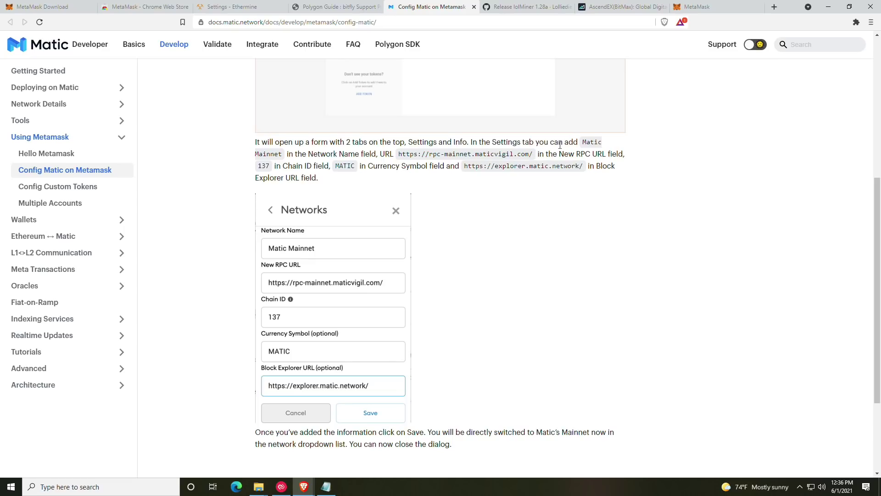
drag(583, 142, 282, 161)
key(ctrl+c)
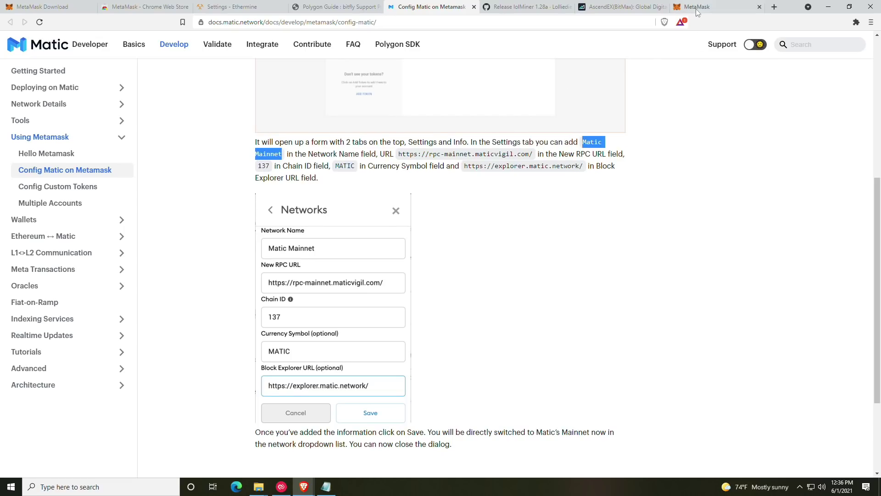
drag(698, 7, 539, 9)
Step: Paste 'Matic Mainnet' as Network Name and the maticvigil RPC URL from the guide
click(515, 205)
key(ctrl+v)
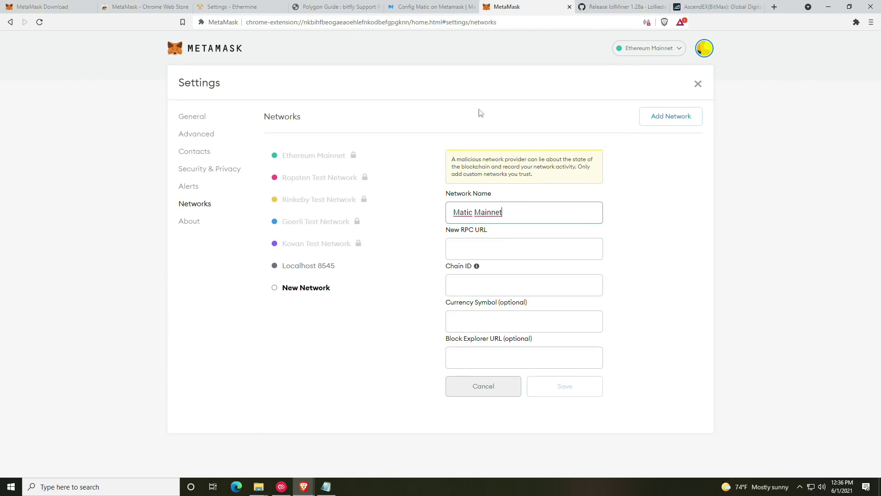
click(442, 7)
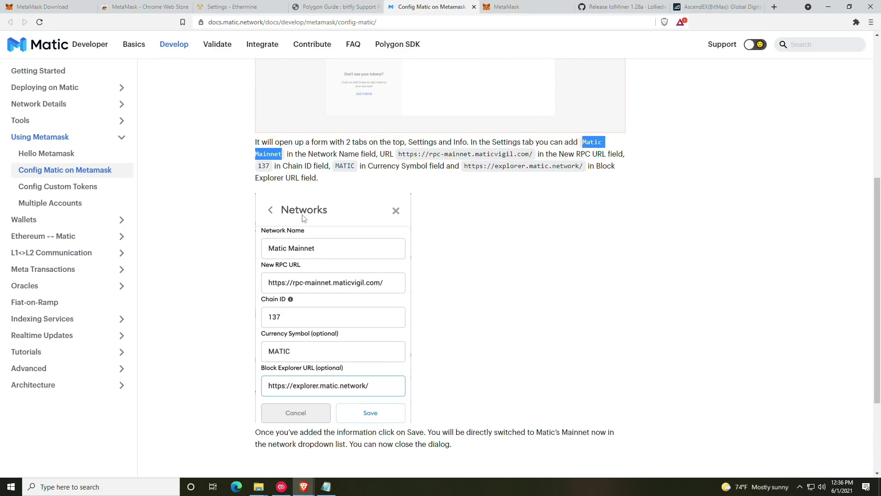
drag(399, 154, 533, 153)
key(ctrl+c)
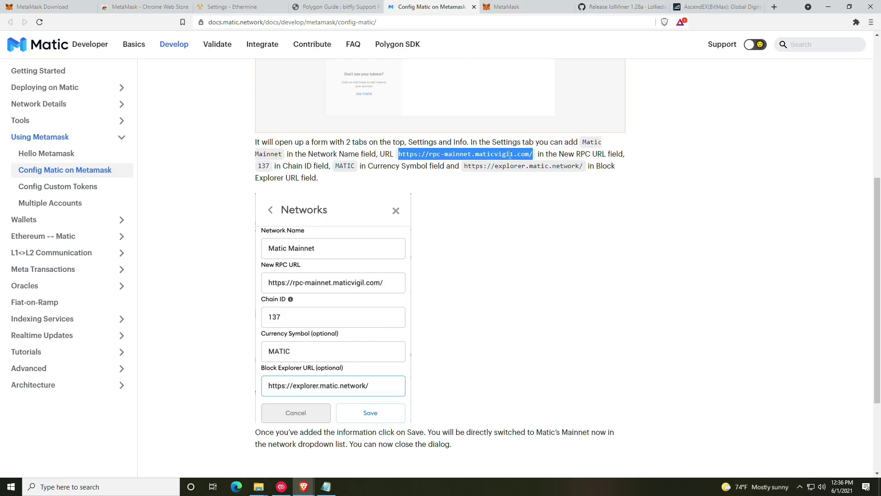
click(507, 6)
click(475, 251)
key(ctrl+v)
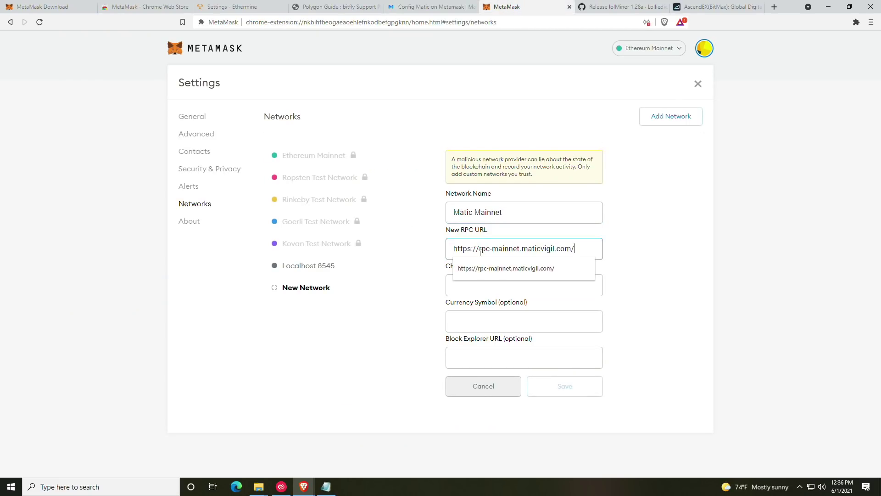
Step: Copy chain ID 137 and currency symbol MATIC from the guide into the form
click(441, 4)
click(278, 163)
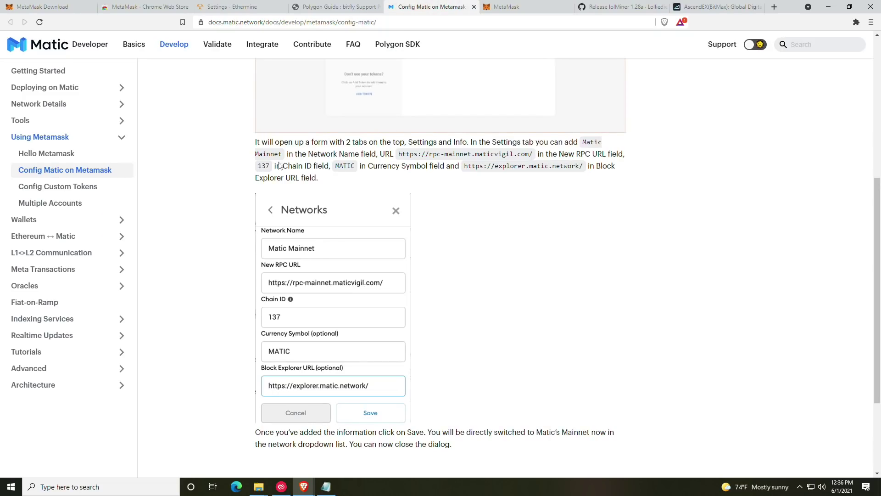
drag(270, 166, 259, 170)
key(ctrl+c)
click(502, 6)
click(523, 284)
key(ctrl+v)
click(427, 6)
drag(361, 167, 332, 167)
key(ctrl+c)
click(505, 6)
click(501, 322)
key(ctrl+v)
Step: Paste the matic.network block explorer URL and save the new network
click(420, 7)
drag(584, 166, 466, 170)
key(ctrl+c)
click(502, 5)
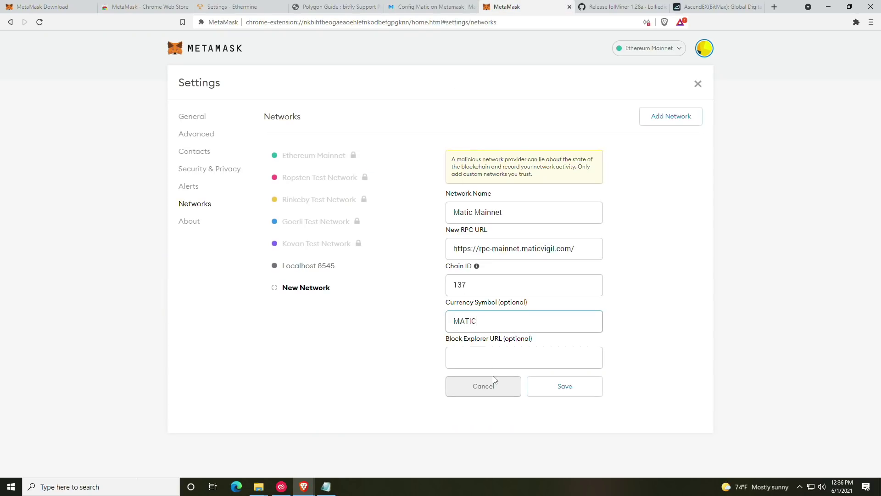
click(493, 360)
key(ctrl+v)
click(569, 387)
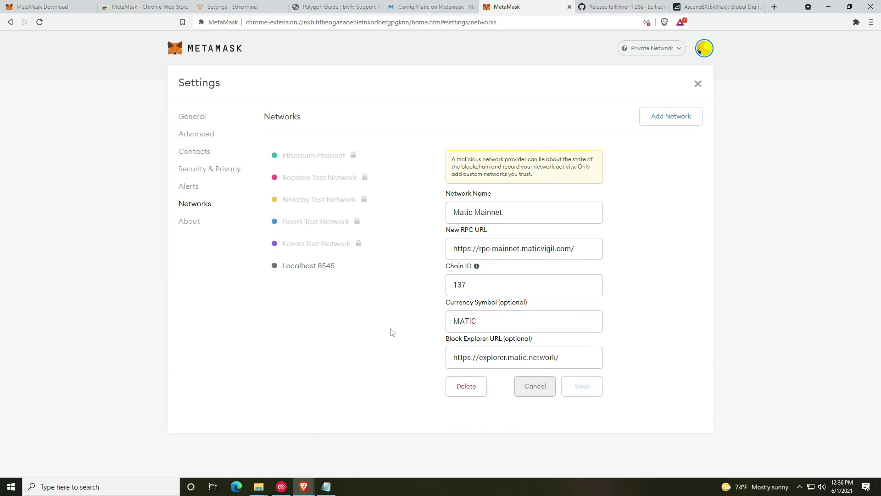
Step: Make Matic Mainnet the active network in MetaMask
click(656, 50)
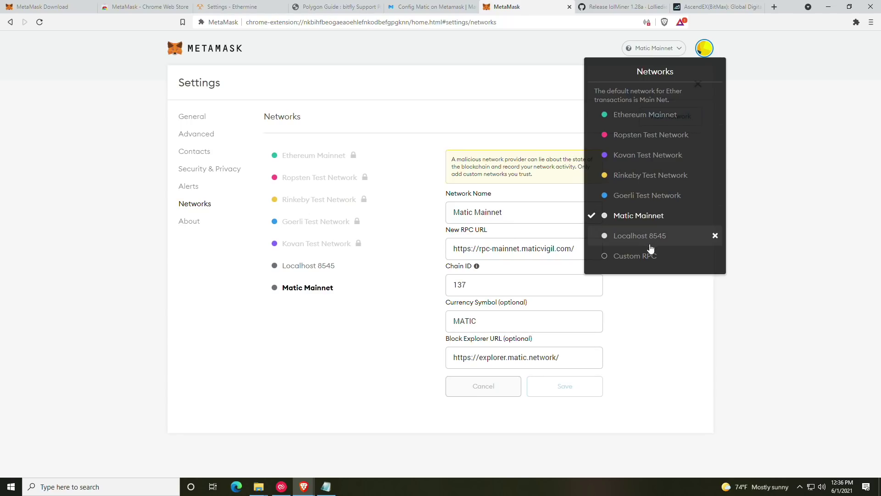
click(634, 117)
click(667, 49)
click(643, 216)
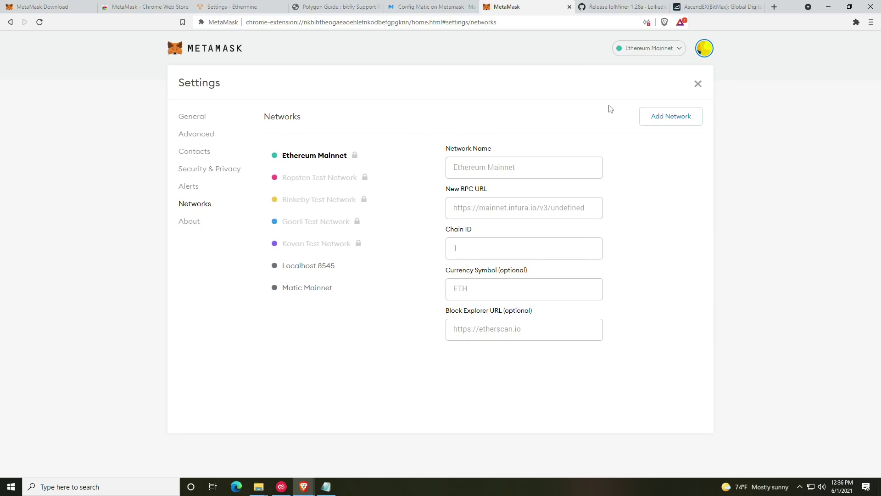
click(665, 52)
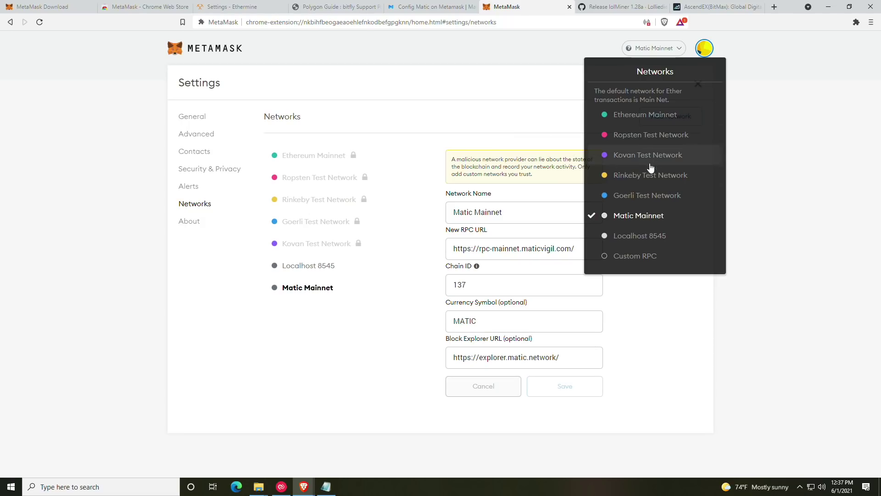
click(620, 217)
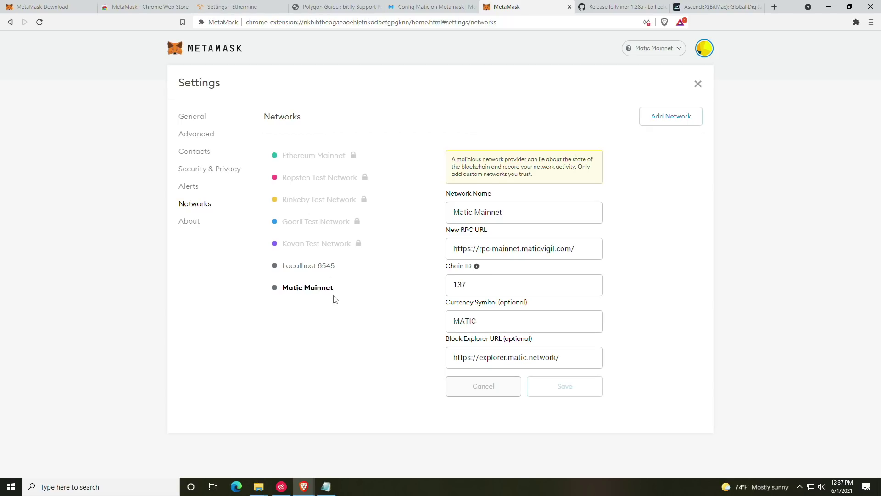
Step: Open mine_eth.bat for editing in Notepad from the miner folder
click(325, 486)
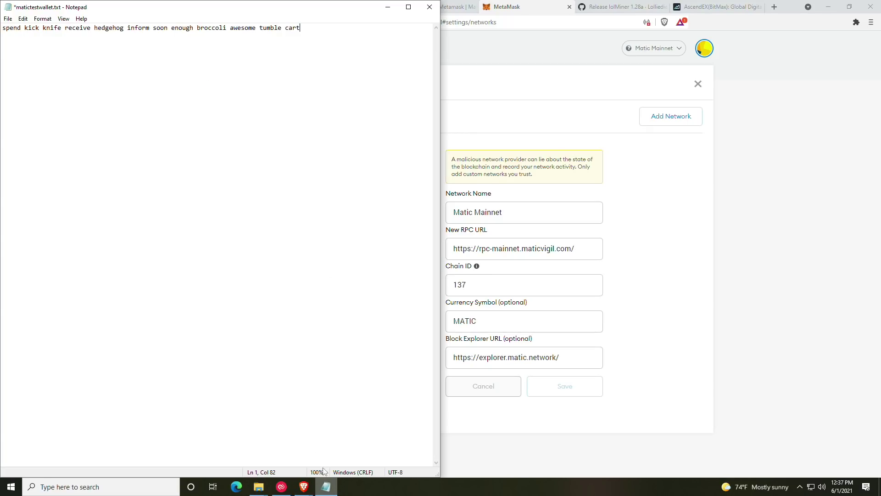
click(389, 8)
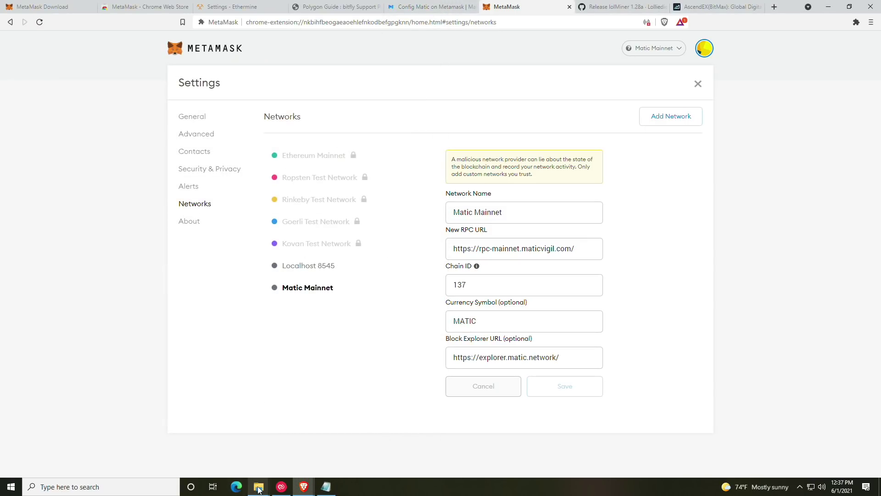
mouse_move(258, 486)
click(216, 444)
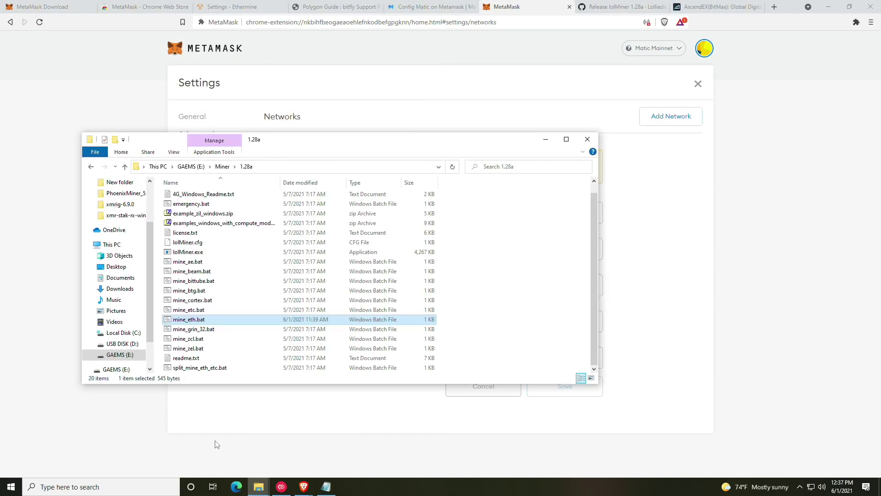
right_click(199, 320)
click(219, 143)
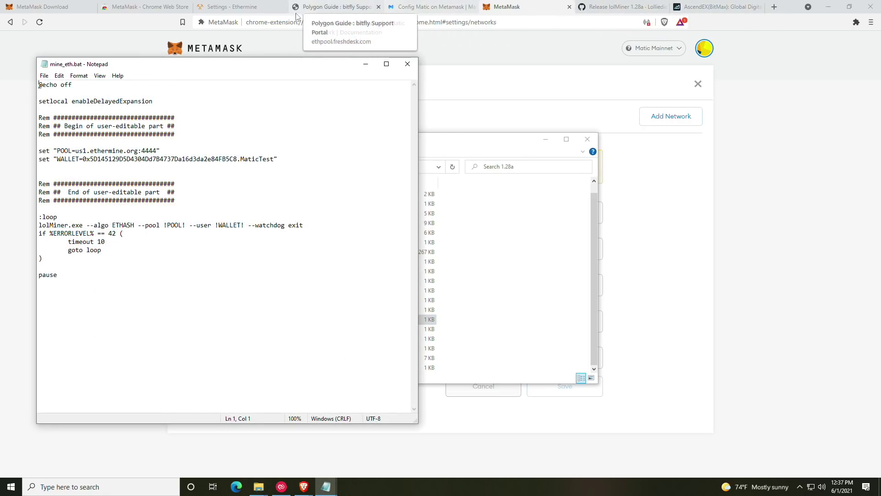
Step: Replace the WALLET line's address with the copied MetaMask account address and save mine_eth.bat
click(490, 63)
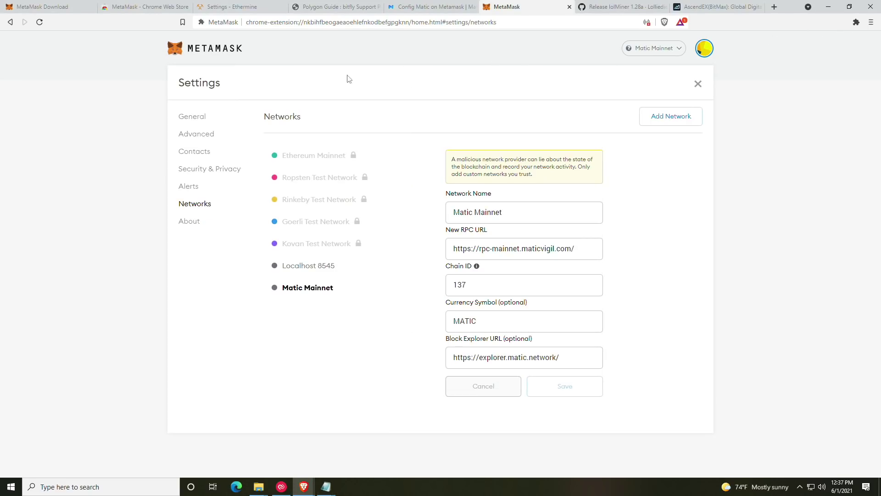
click(703, 89)
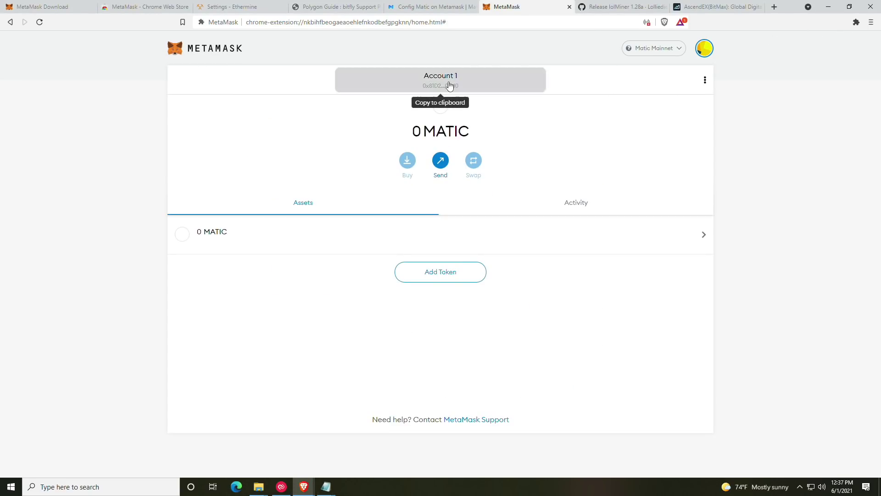
mouse_move(328, 490)
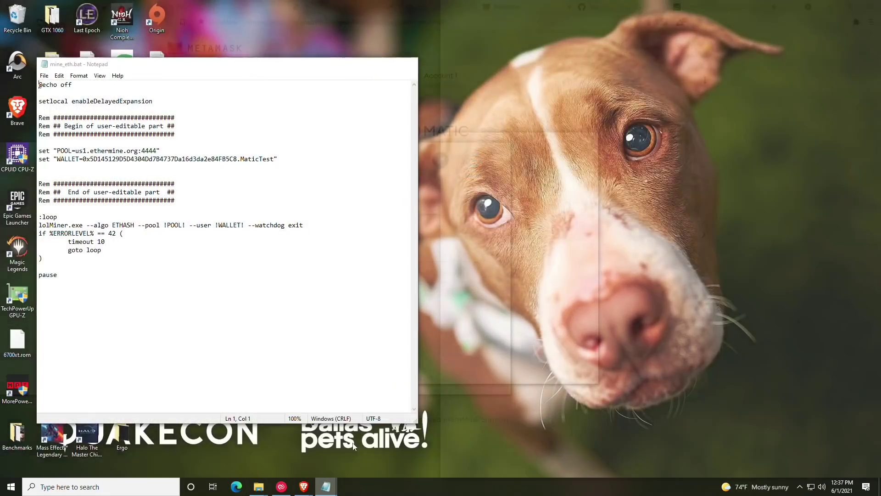
click(353, 447)
drag(239, 160, 82, 159)
text(0x81D2F9E835332eE8B2578daf9AA6A4831B950Ed0)
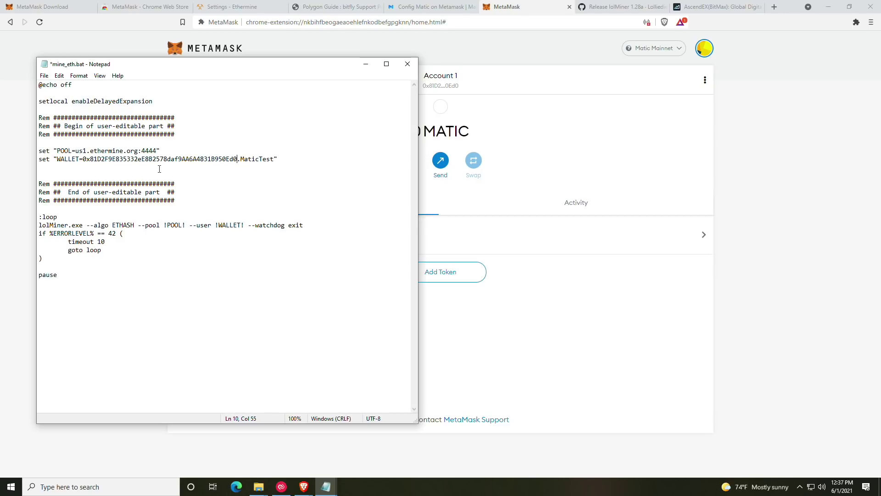
click(44, 75)
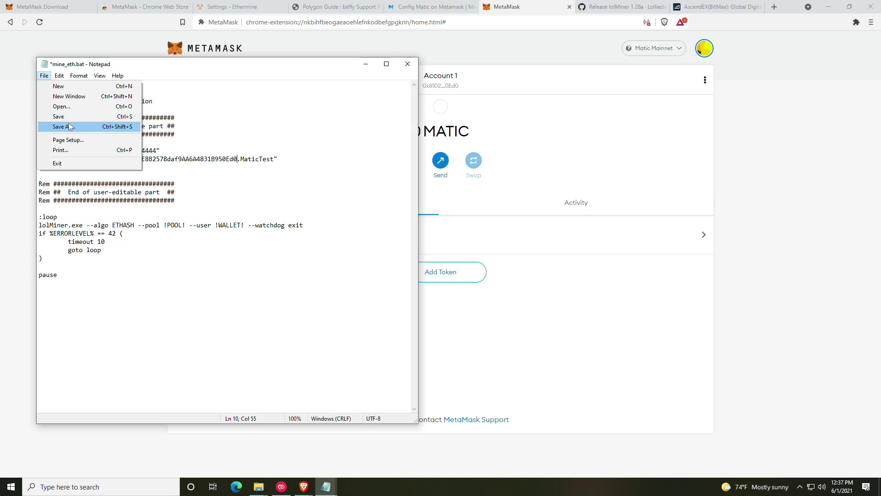
click(50, 117)
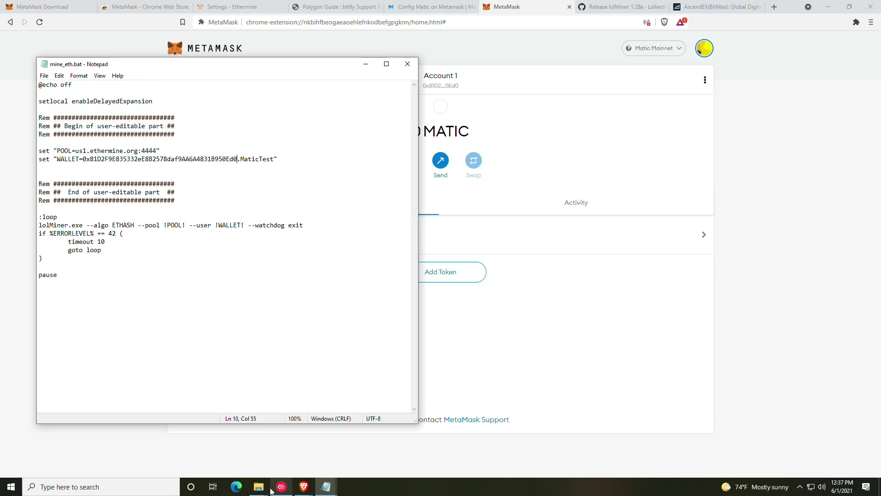
click(366, 55)
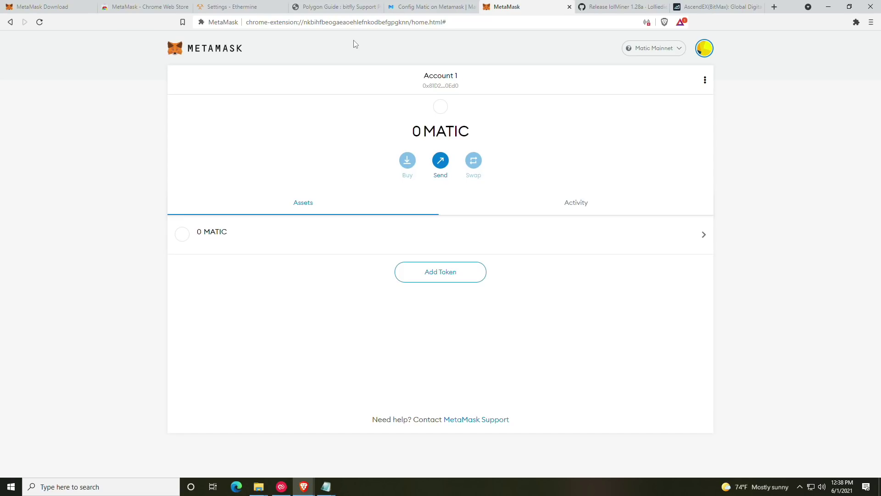
Step: Switch Ethermine to the miner Dashboard and review the 0 ETH unpaid balance and hashrate
click(227, 6)
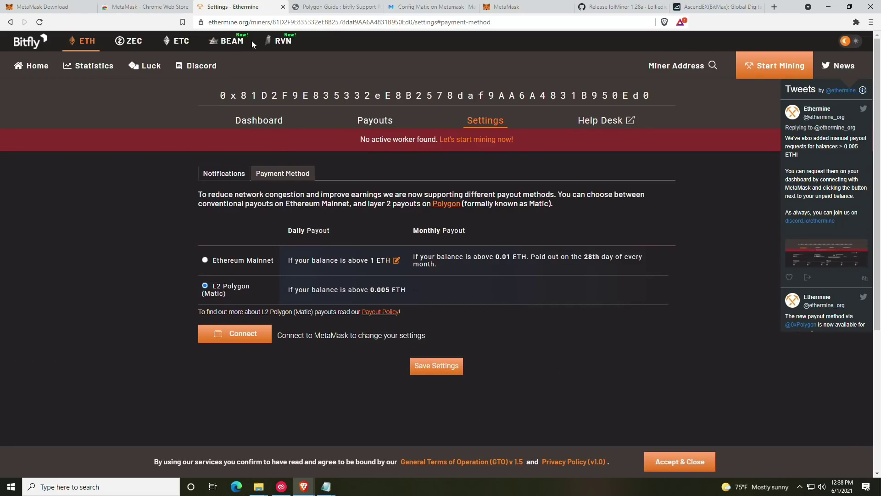
click(250, 121)
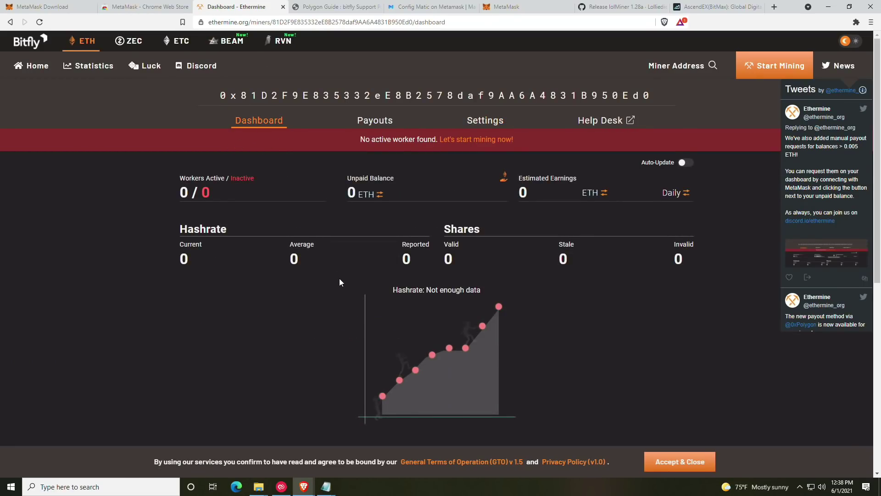
scroll(340, 279, down, 4)
scroll(184, 146, up, 3)
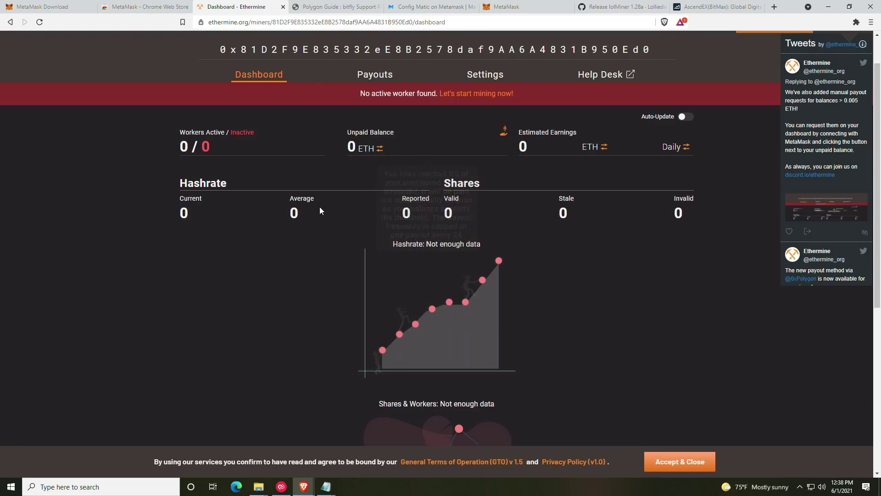
mouse_move(467, 146)
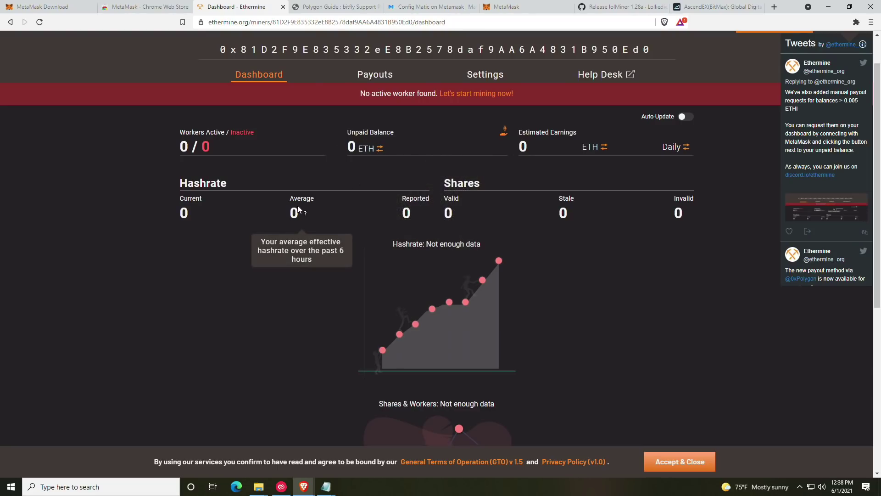
mouse_move(572, 143)
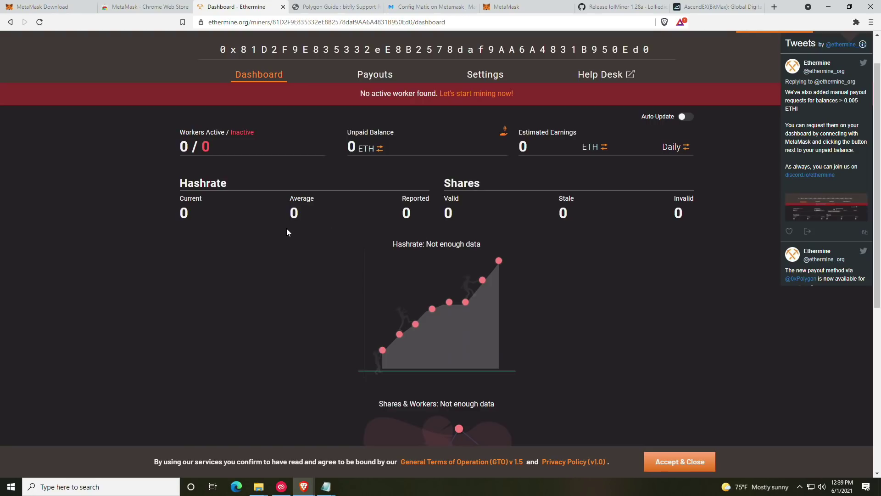
click(363, 7)
scroll(314, 257, down, 3)
scroll(365, 197, down, 4)
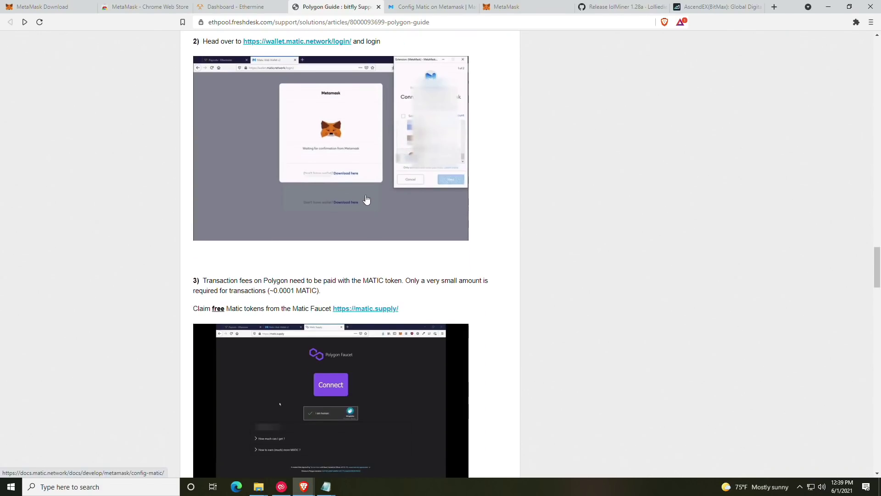
scroll(364, 196, down, 2)
drag(411, 218, 332, 217)
key(ctrl+c)
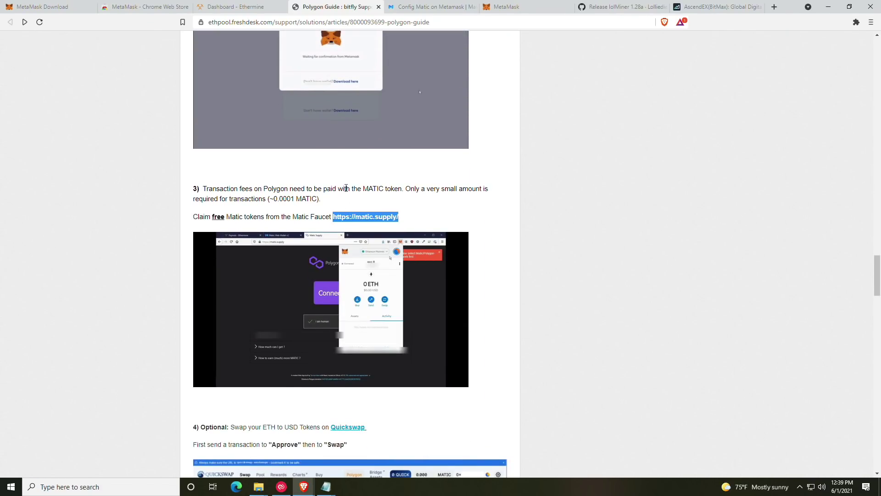
click(462, 201)
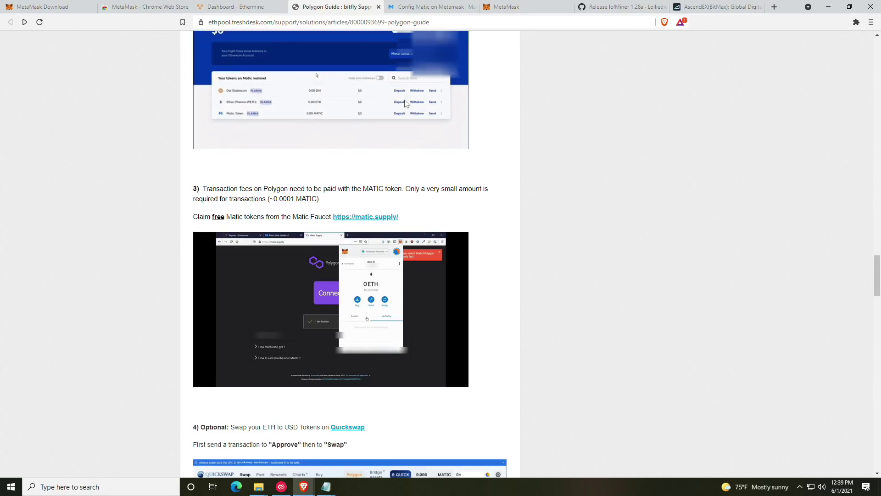
click(422, 4)
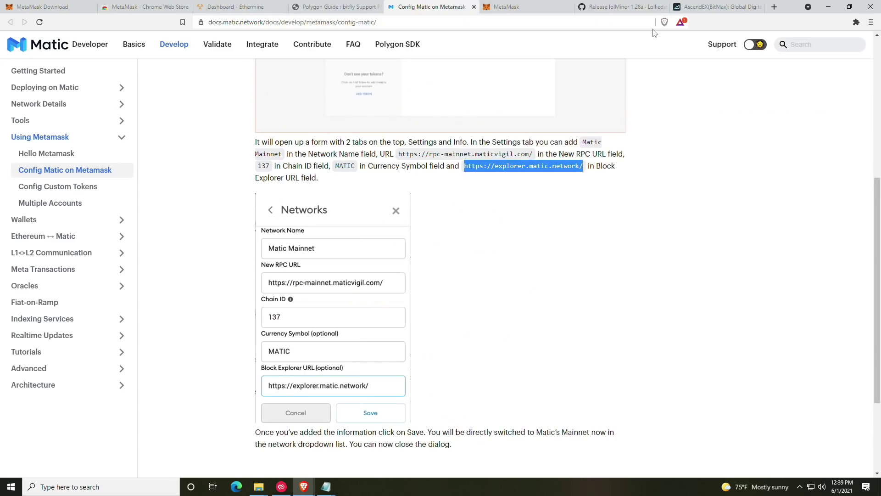
click(775, 8)
key(ctrl+v)
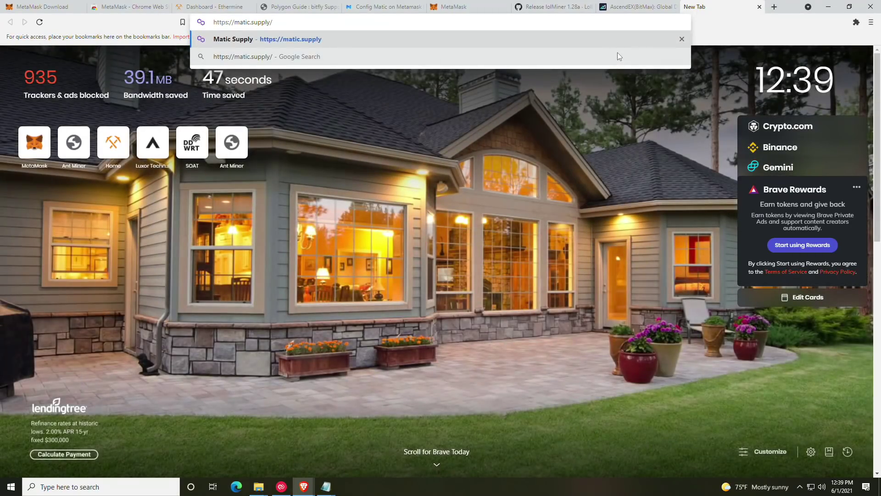
key(Return)
Step: Pass the hCaptcha, connect Account 1 via MetaMask, and request free MATIC
click(386, 279)
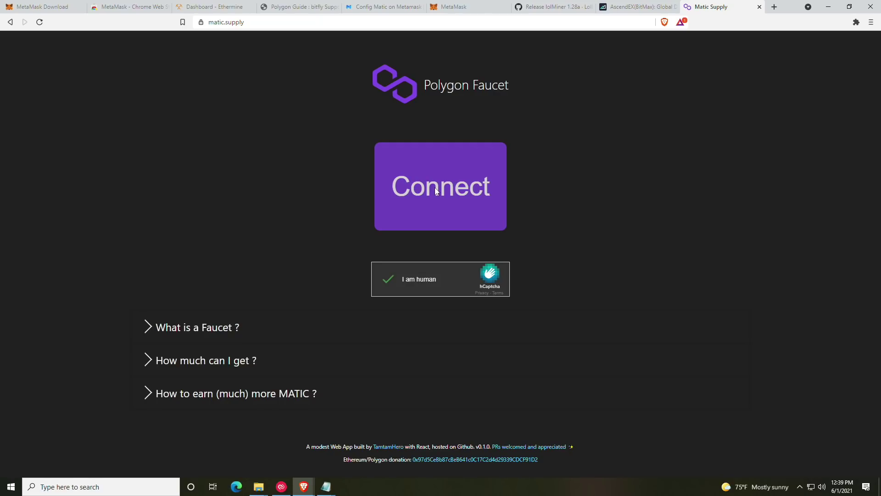
click(436, 190)
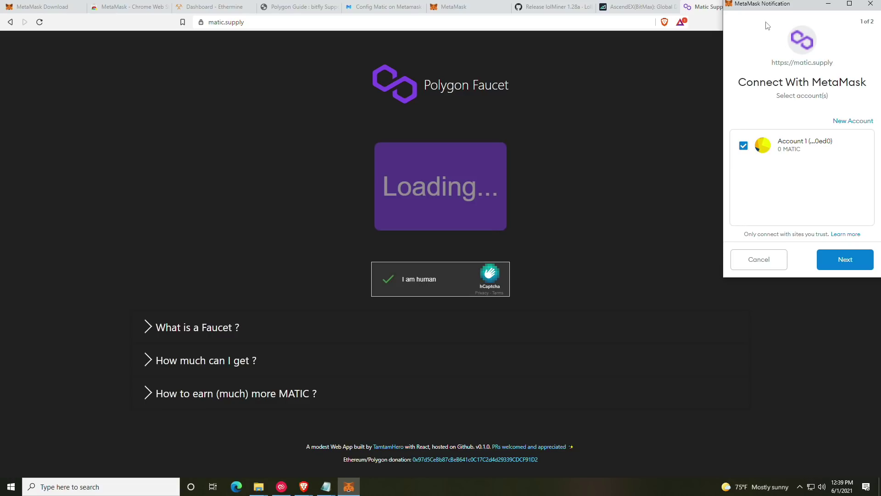
drag(763, 7, 736, 30)
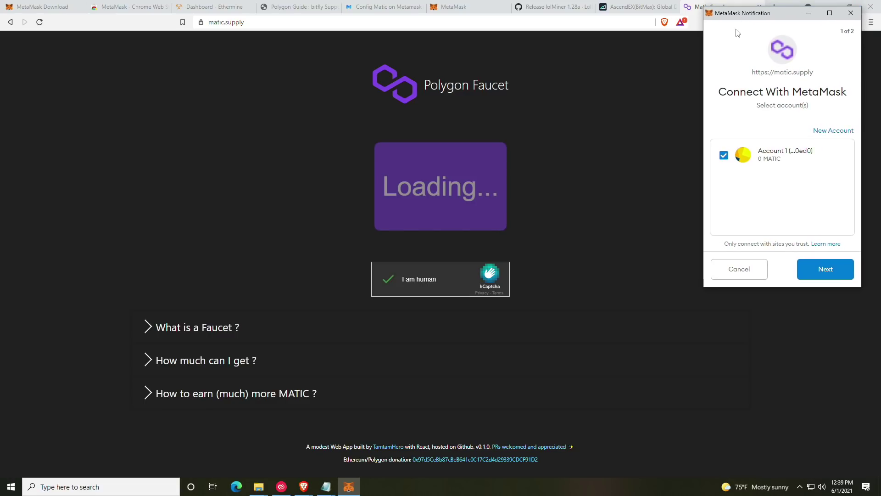
click(822, 270)
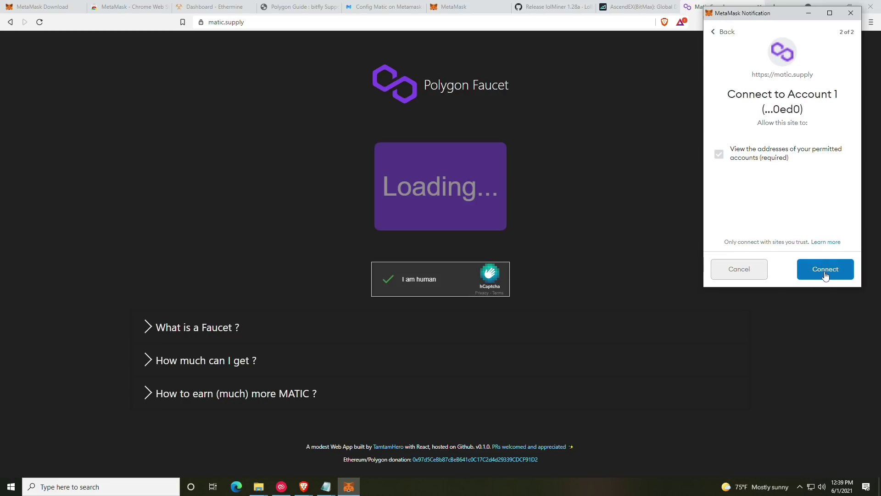
click(823, 273)
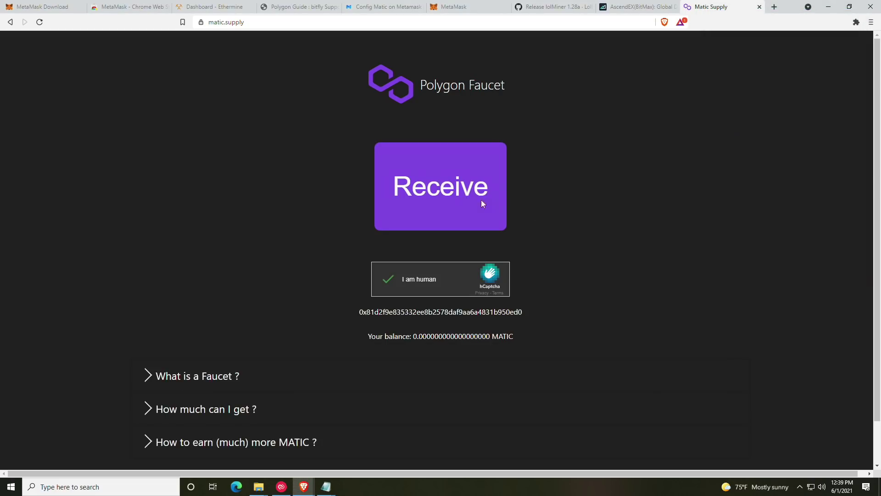
click(471, 198)
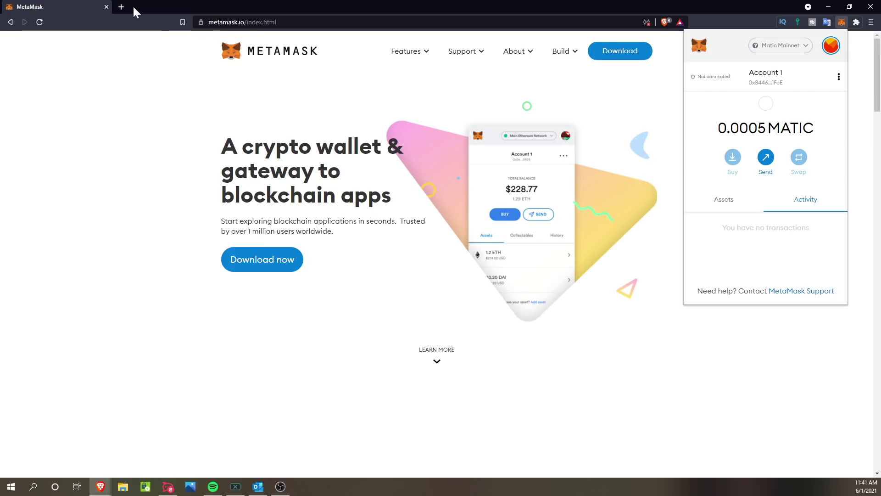
Step: Check the 0.0005 MATIC asset, cancel adding a token, and open a new browser tab
click(724, 204)
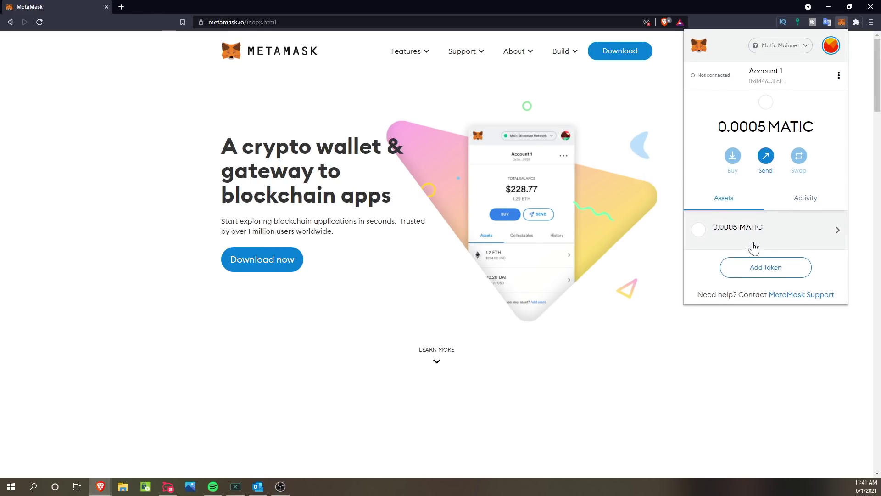
click(761, 270)
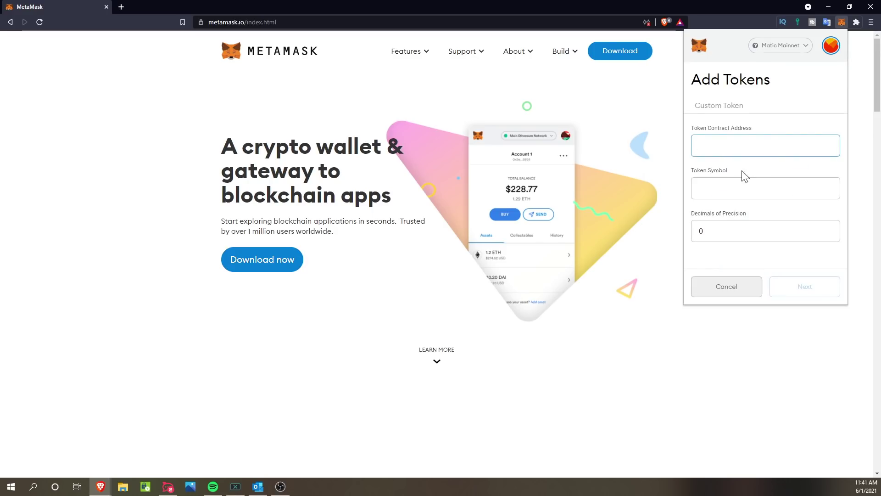
click(749, 290)
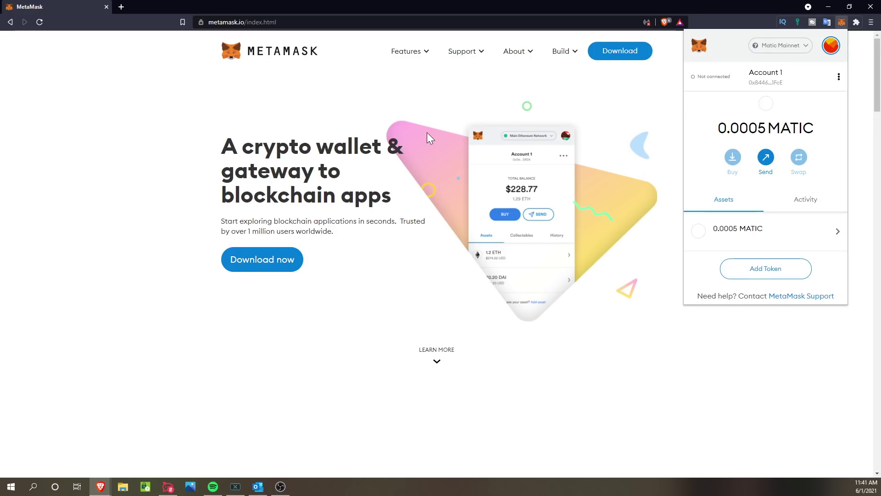
click(121, 7)
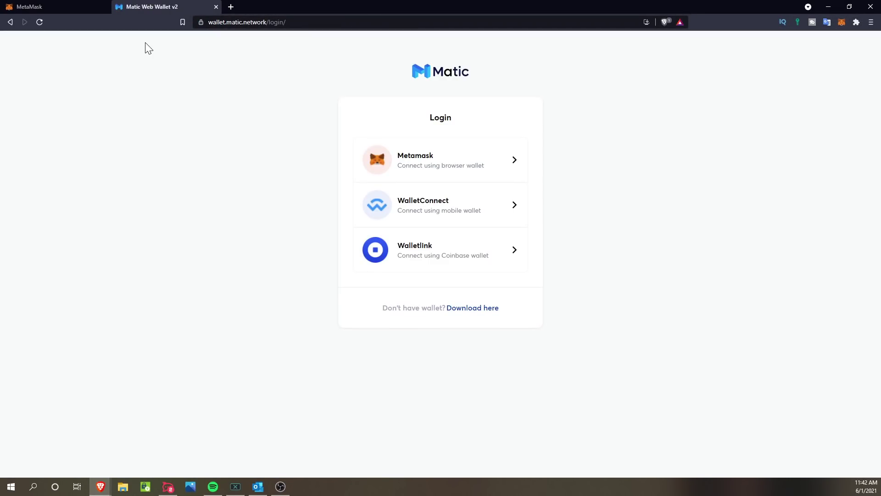
Step: Log in to Matic Web Wallet with MetaMask and sign the login message
click(433, 170)
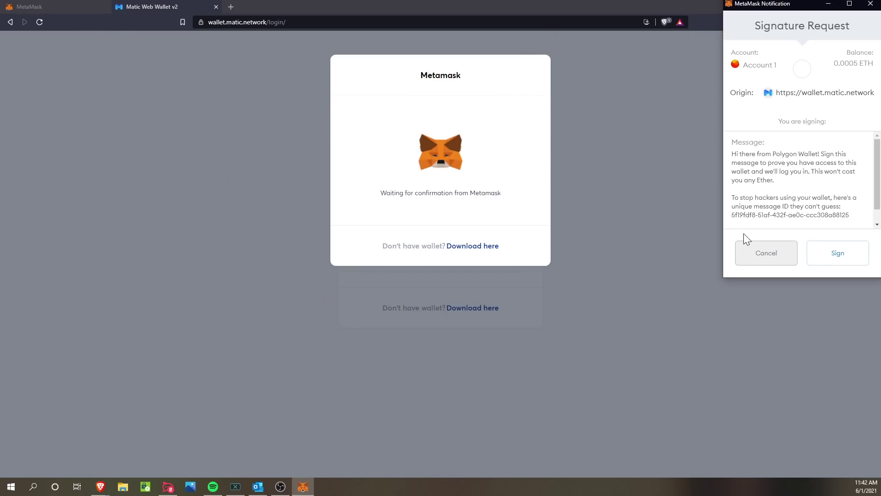
click(838, 255)
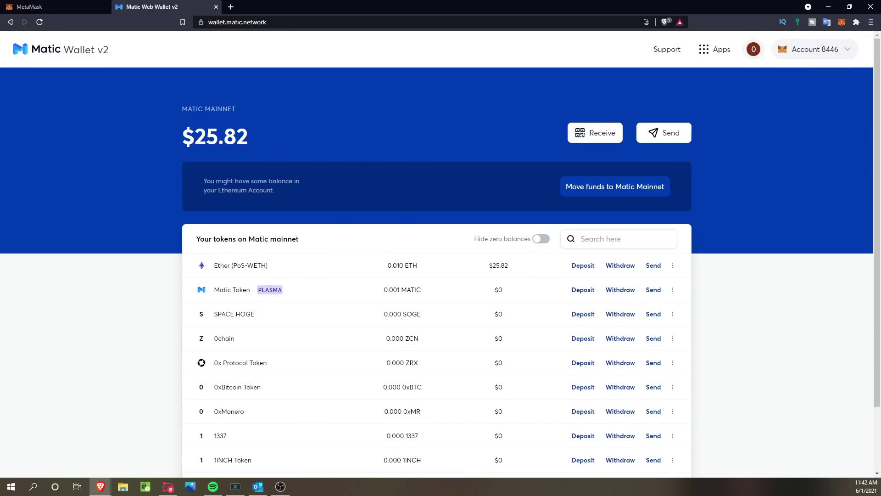
Step: Scroll the Matic Wallet dashboard to review the $25.82 balance and 0.010 ETH token list
scroll(264, 155, down, 1)
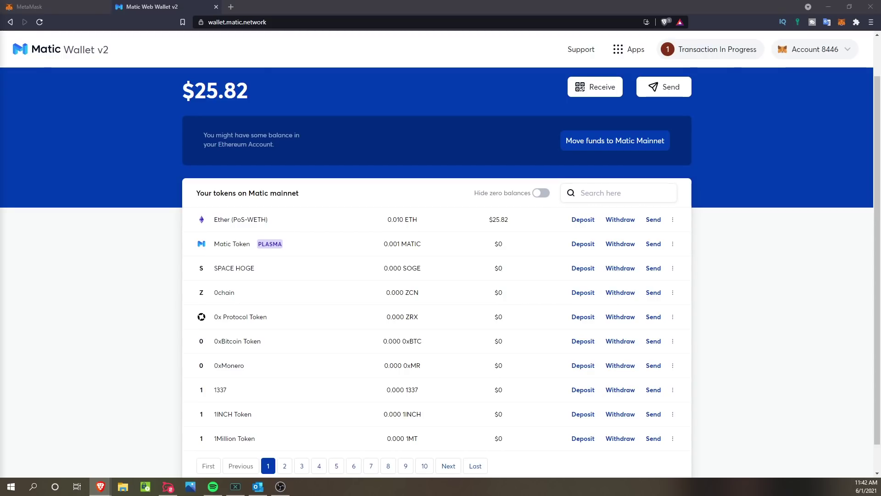
Step: Load QuickSwap in a new tab and set up a swap of the full 0.01 ETH for USDT
click(232, 8)
text(https://quickswap.exchange/#/swap)
key(Return)
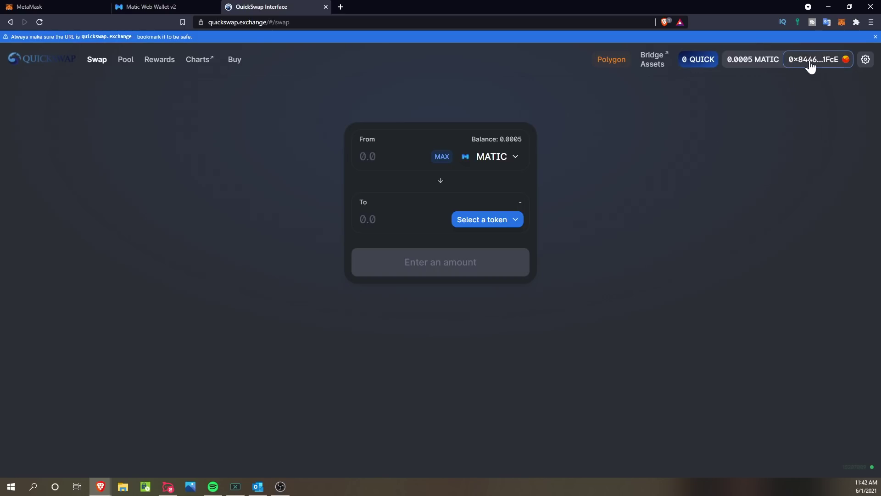
click(506, 157)
text(eth)
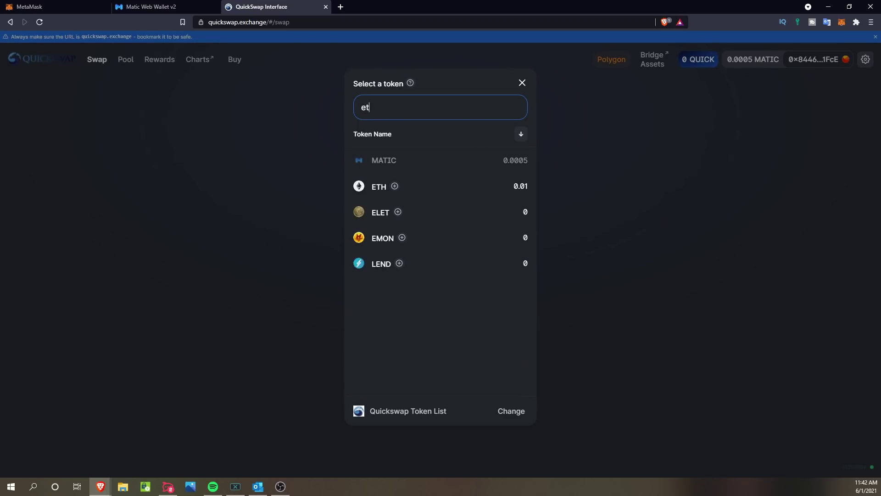
click(444, 193)
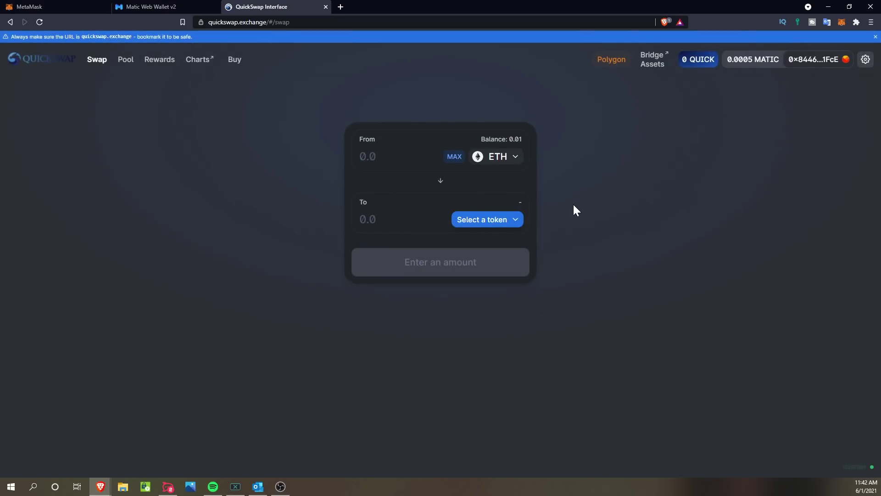
click(454, 156)
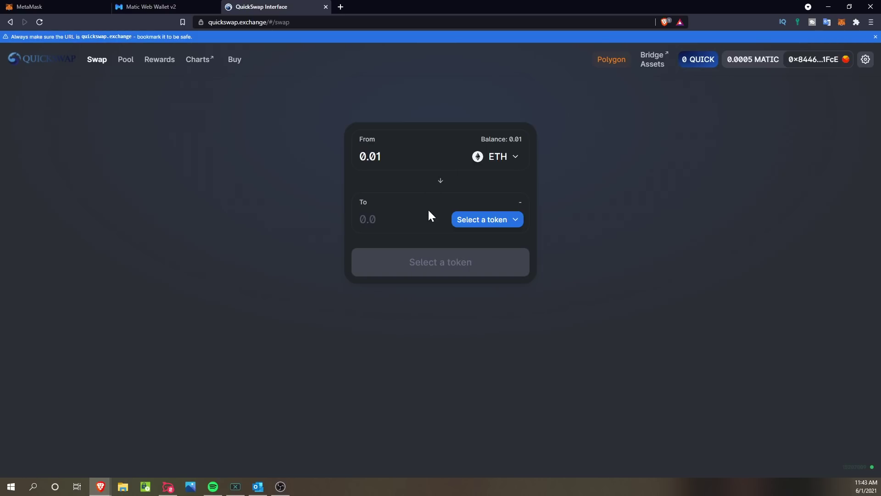
click(493, 224)
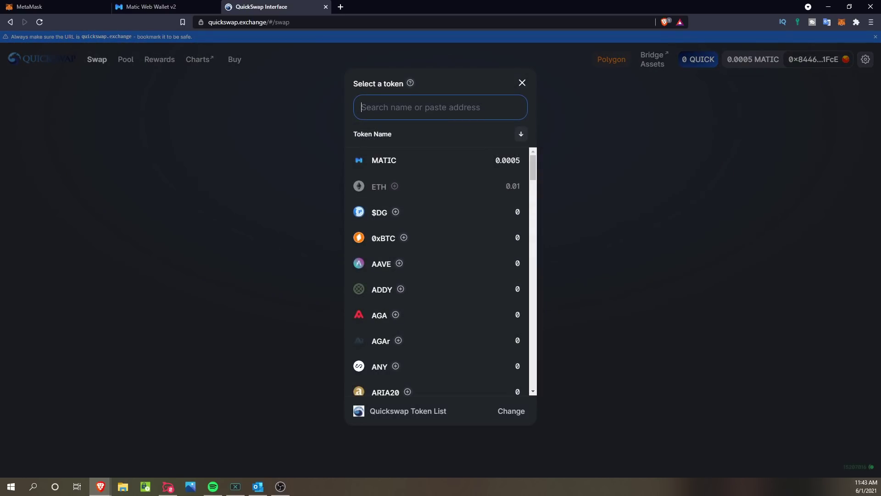
text(usdt)
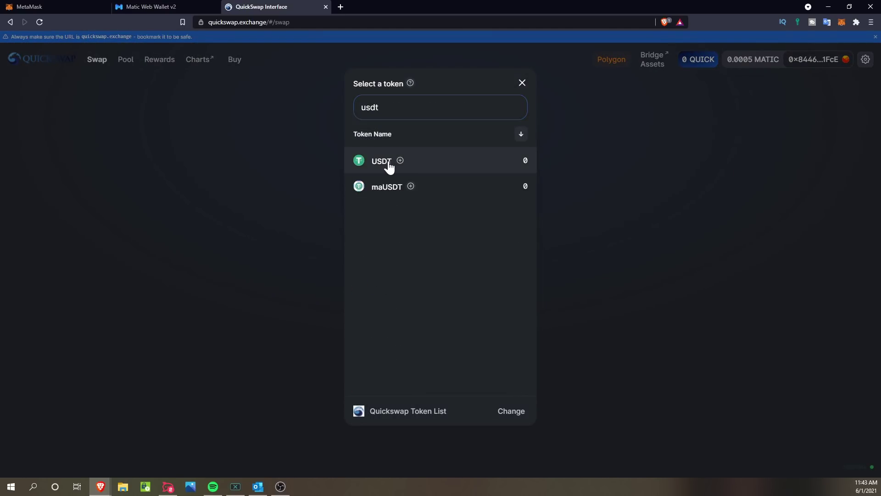
click(389, 165)
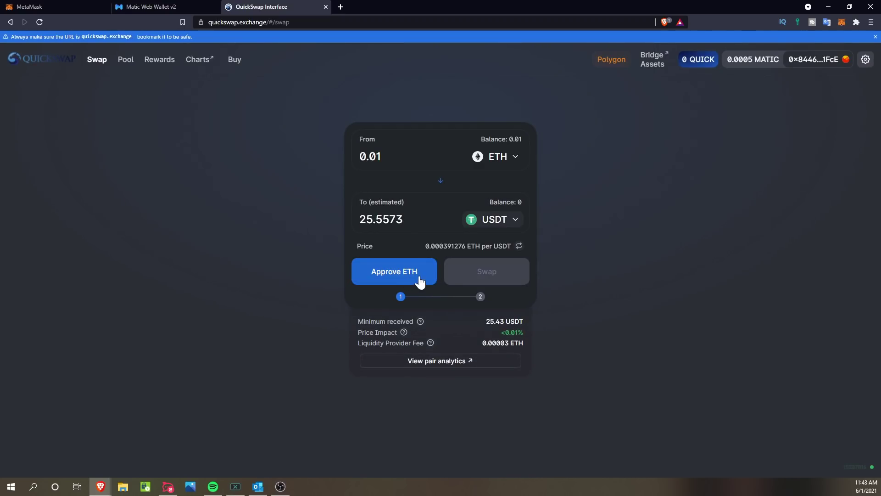
Step: Approve QuickSwap to spend ETH and confirm the approval in MetaMask
click(387, 278)
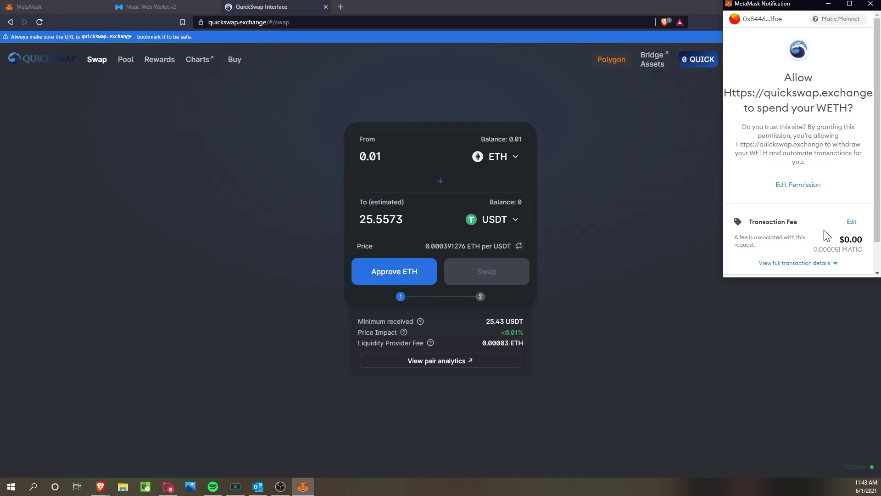
scroll(828, 230, down, 2)
click(832, 257)
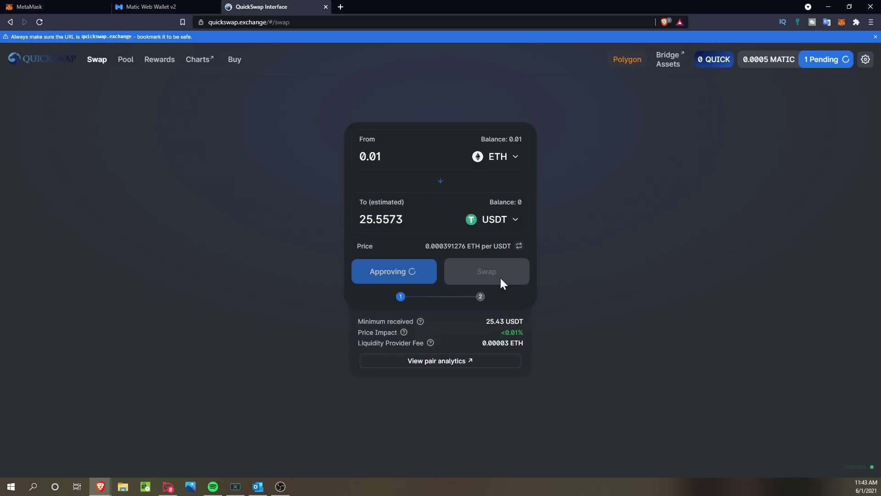
Step: Submit the 0.01 ETH to about 25.56 USDT swap, confirming it in MetaMask
click(501, 277)
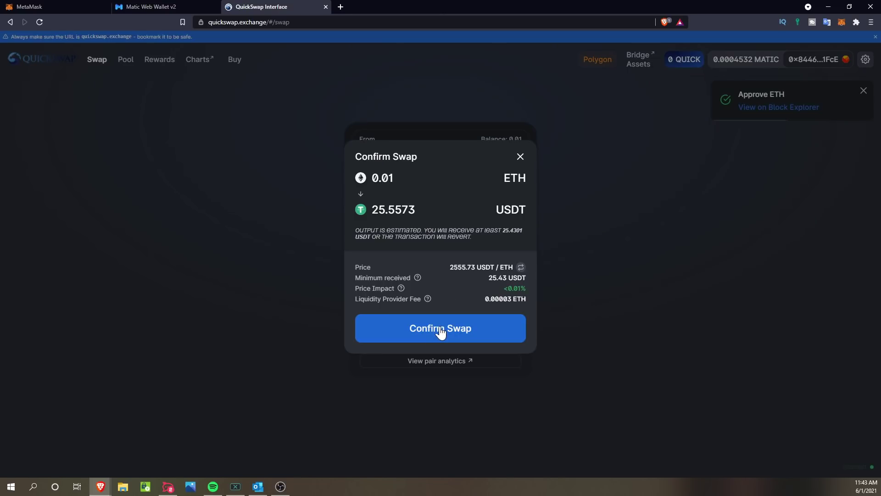
click(440, 333)
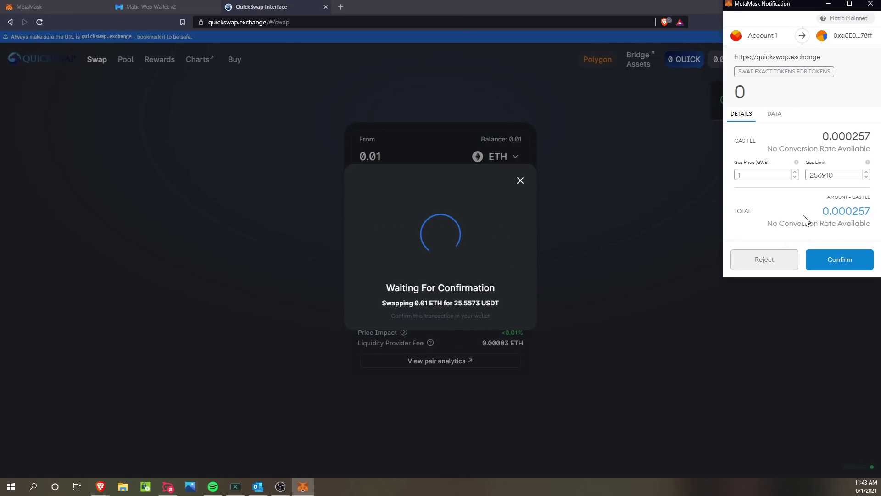
click(843, 260)
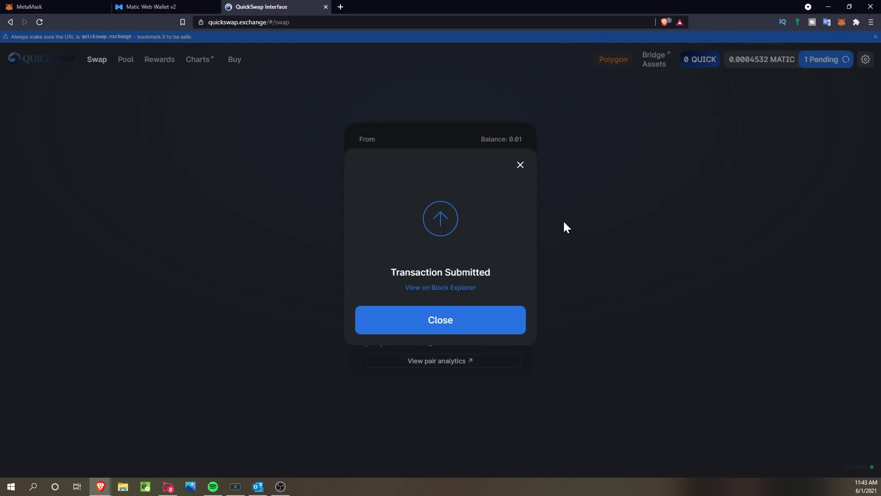
click(442, 325)
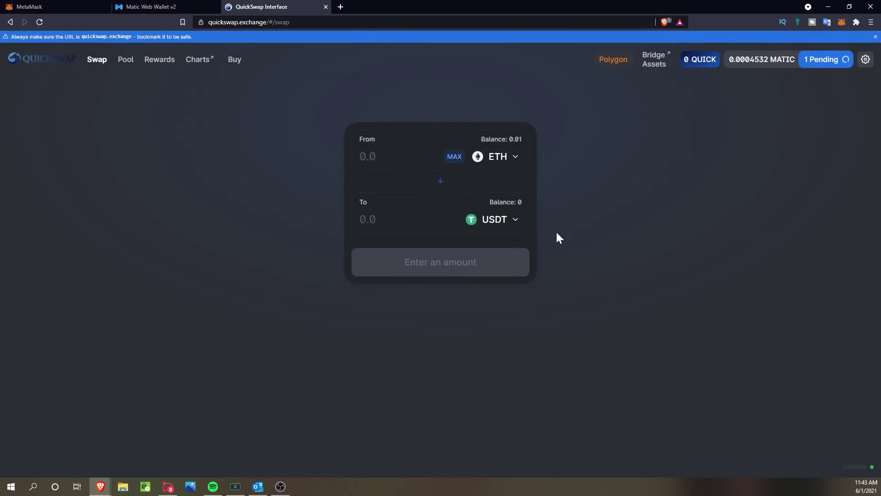
Step: Set USDT as the from-token, then view the Matic Web Wallet listing 25.557 USDT
click(484, 159)
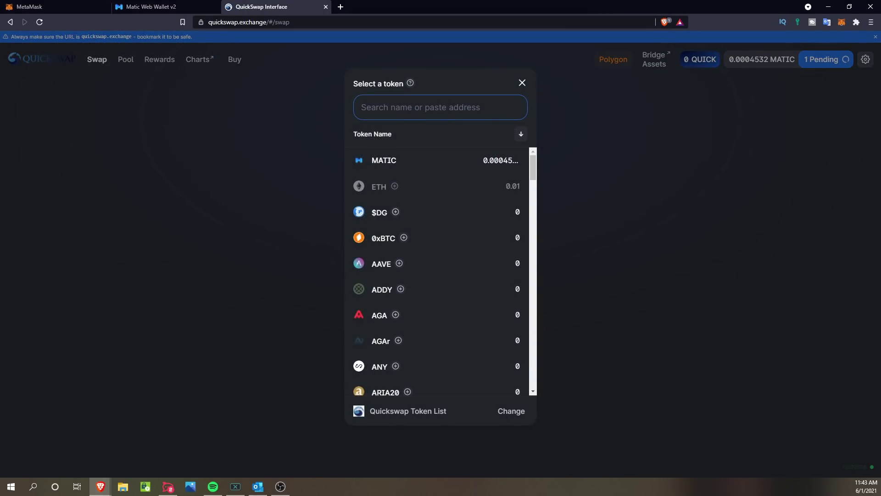
text(ud)
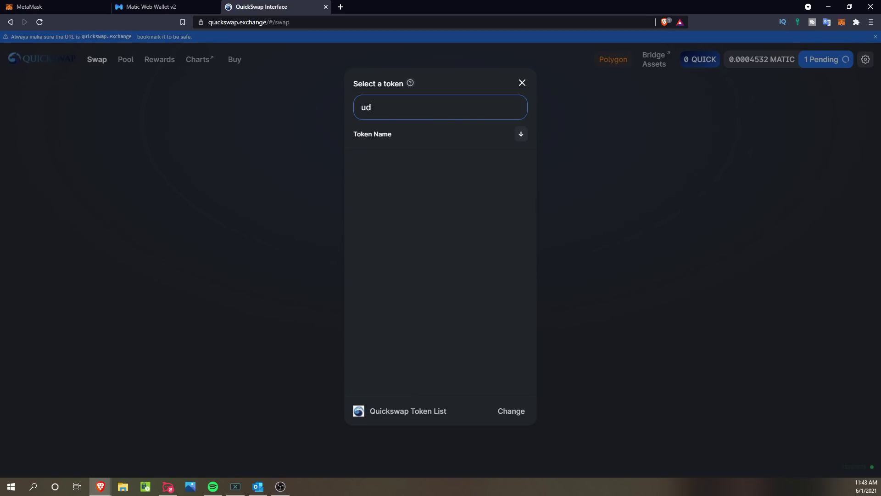
key(BackSpace)
text(sd)
key(BackSpace)
text(dt)
click(383, 161)
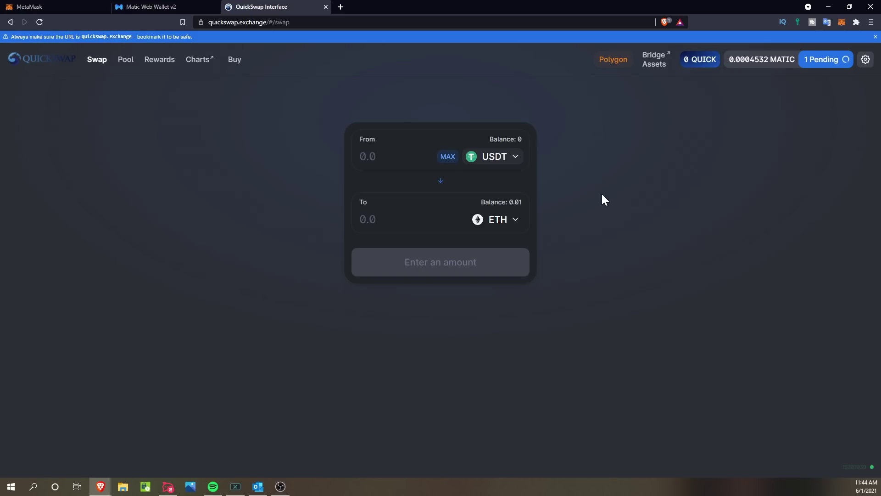
click(149, 7)
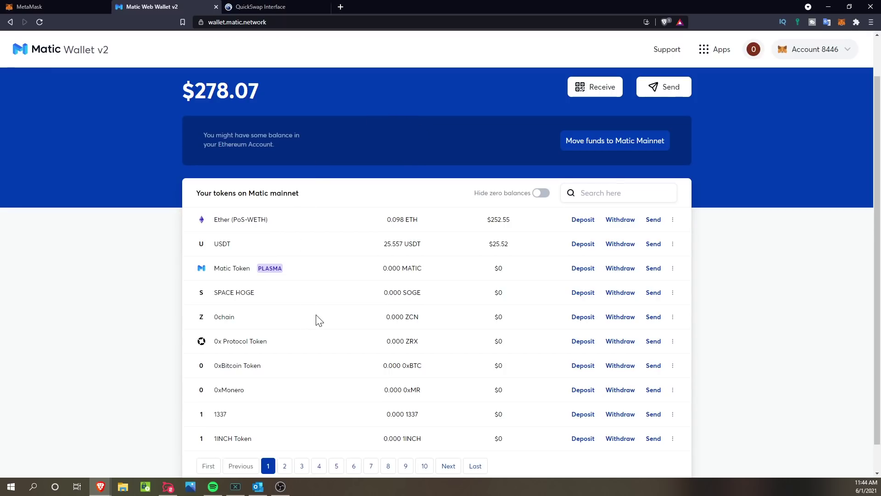
scroll(321, 314, up, 1)
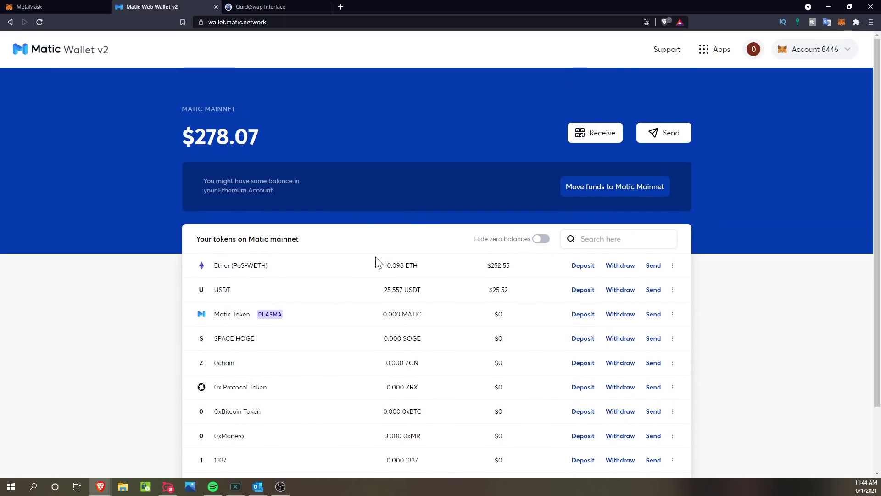
scroll(376, 264, down, 2)
scroll(374, 265, up, 2)
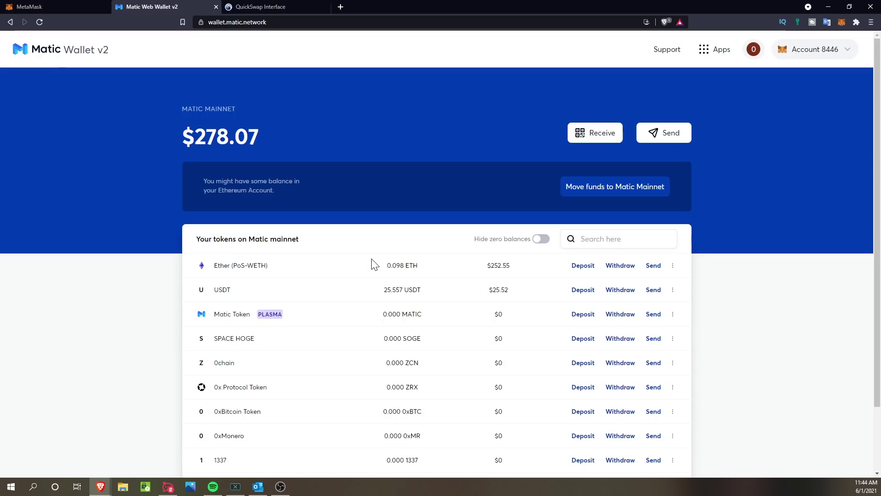
Step: Reverse the bridge to run from Matic Network to Ethereum, checking MetaMask's network list
click(611, 190)
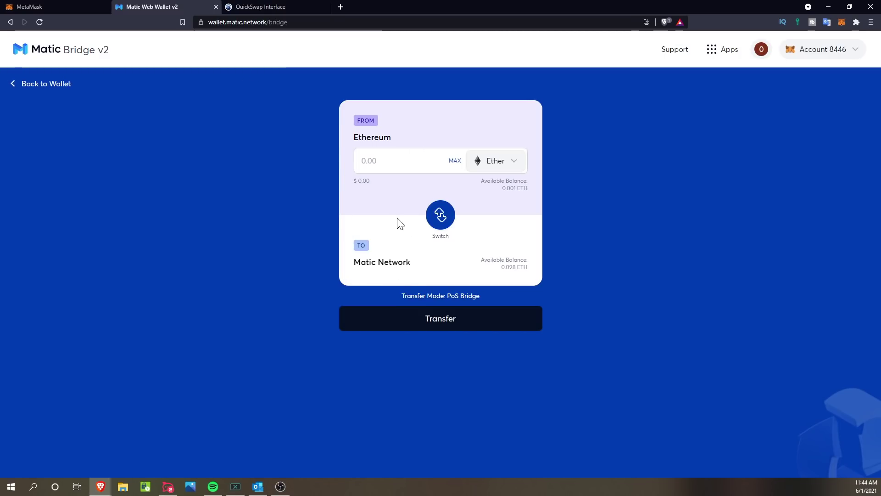
click(442, 223)
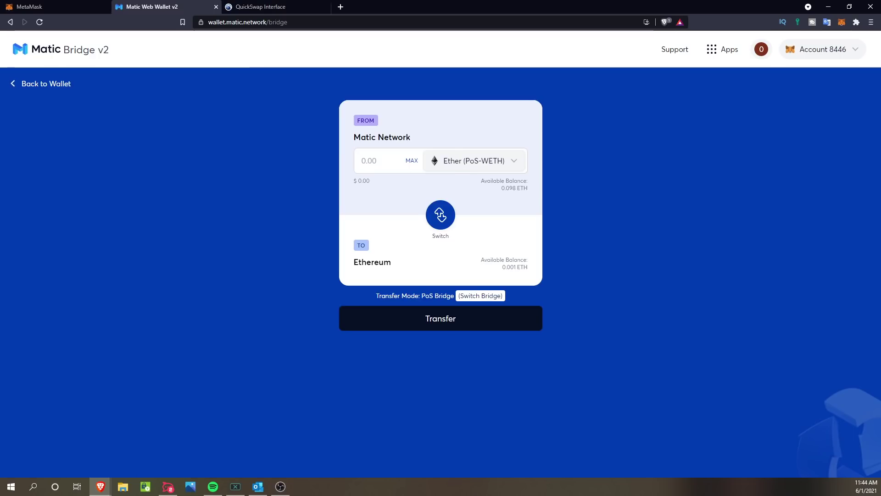
drag(353, 137, 410, 137)
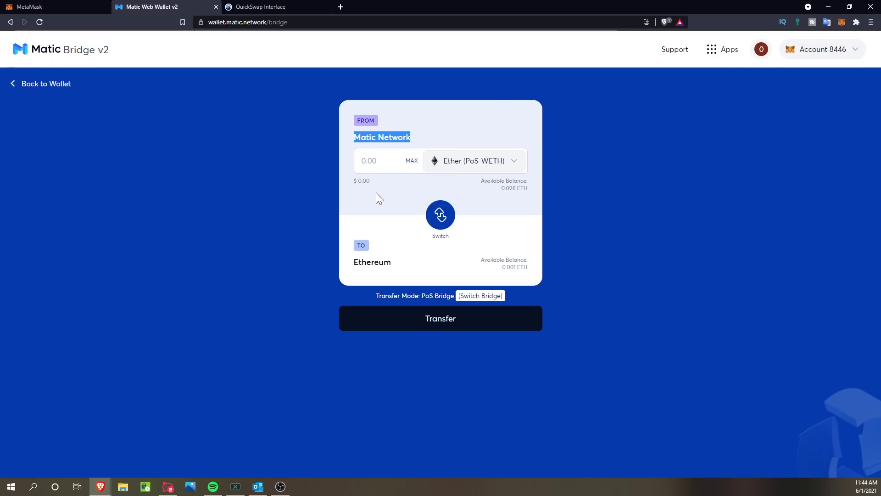
click(842, 22)
click(790, 47)
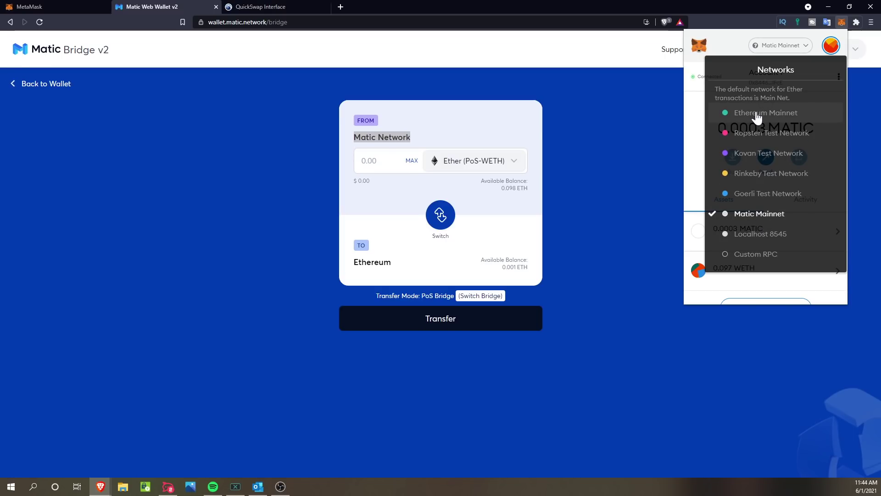
click(640, 137)
Step: Choose USDT as the bridge token, showing 25.557 USDT available
click(489, 168)
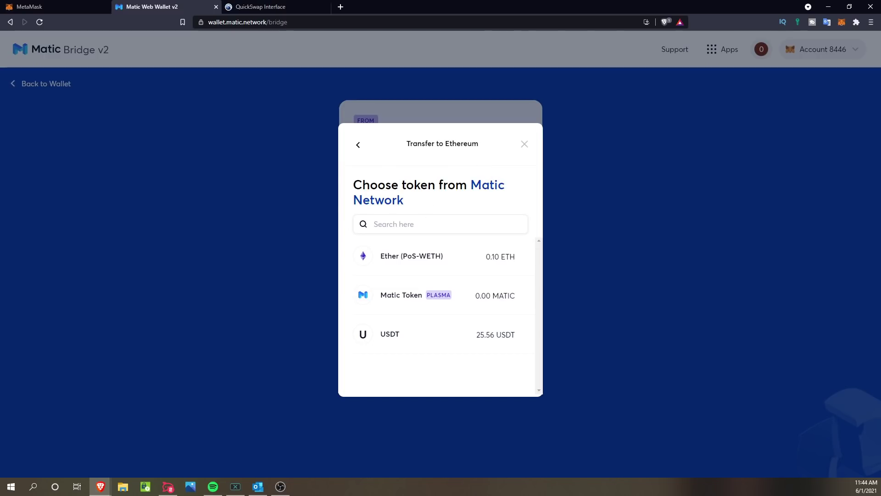
text(usd)
click(403, 253)
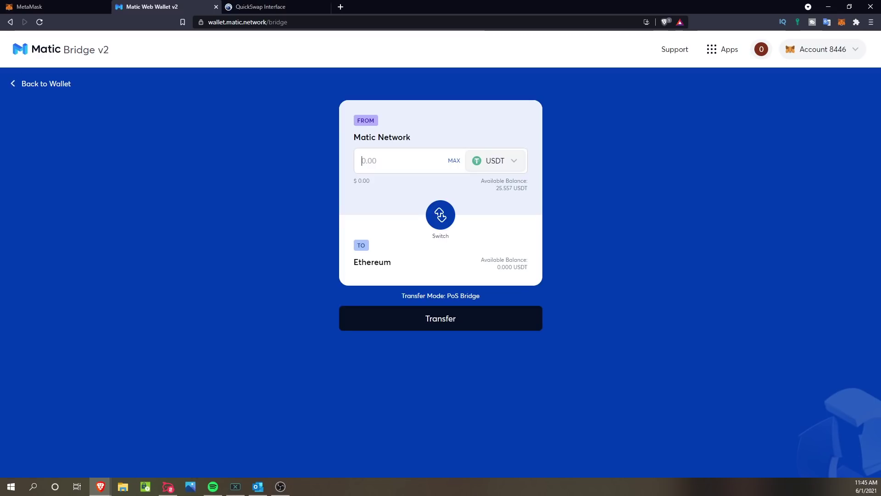
Step: Withdraw the full 25.557329 USDT to Ethereum, confirming the transfer in MetaMask
click(362, 161)
click(455, 162)
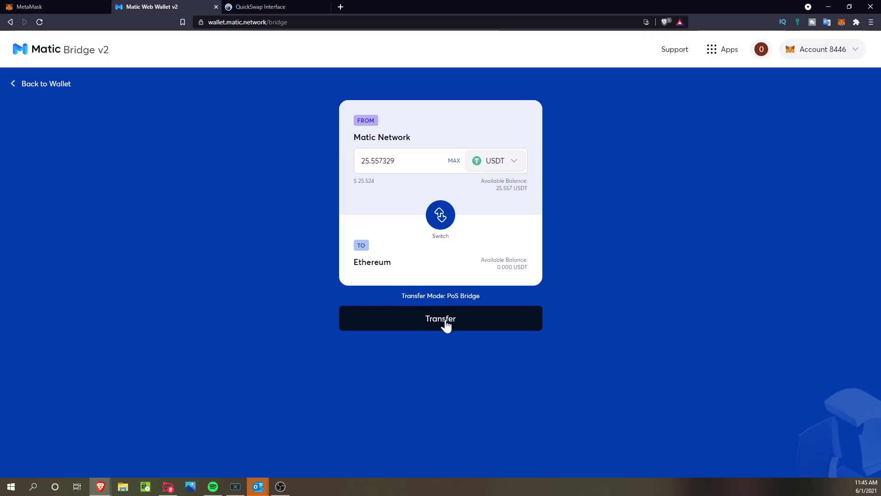
click(446, 325)
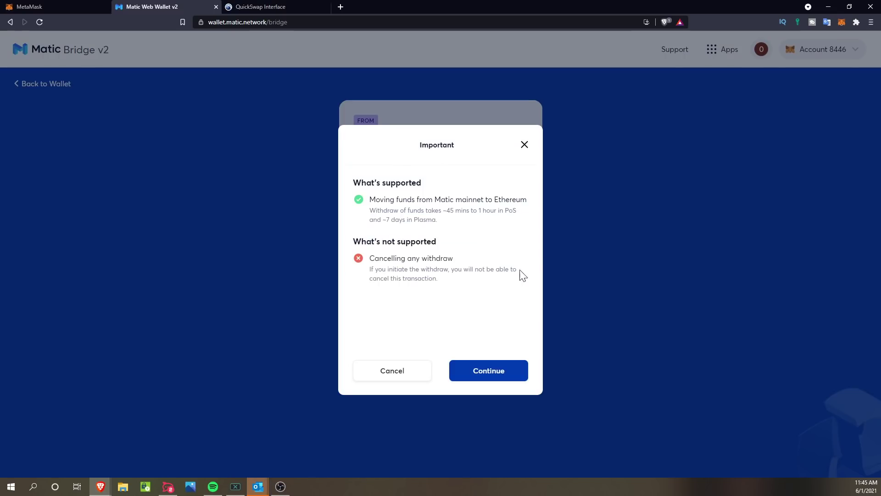
click(484, 375)
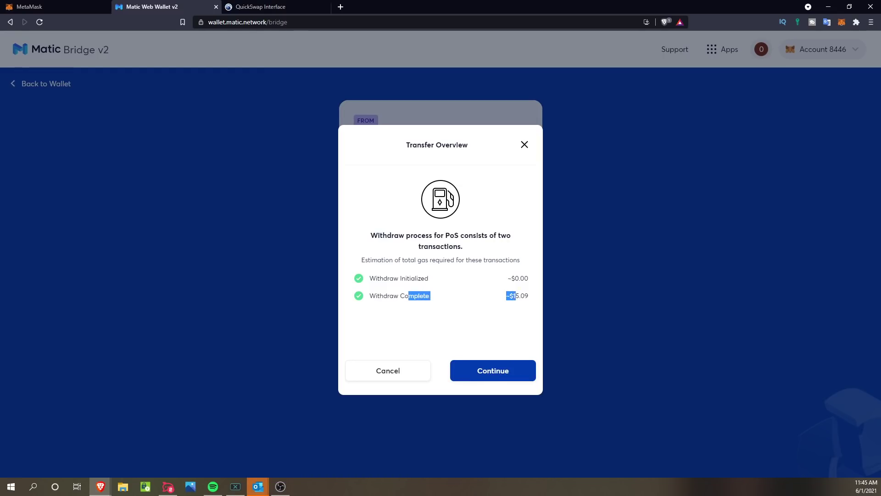
click(501, 376)
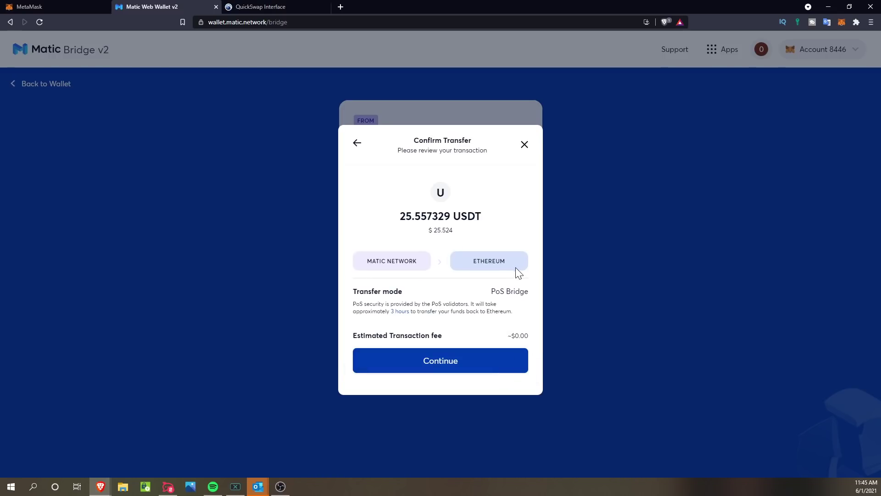
click(441, 363)
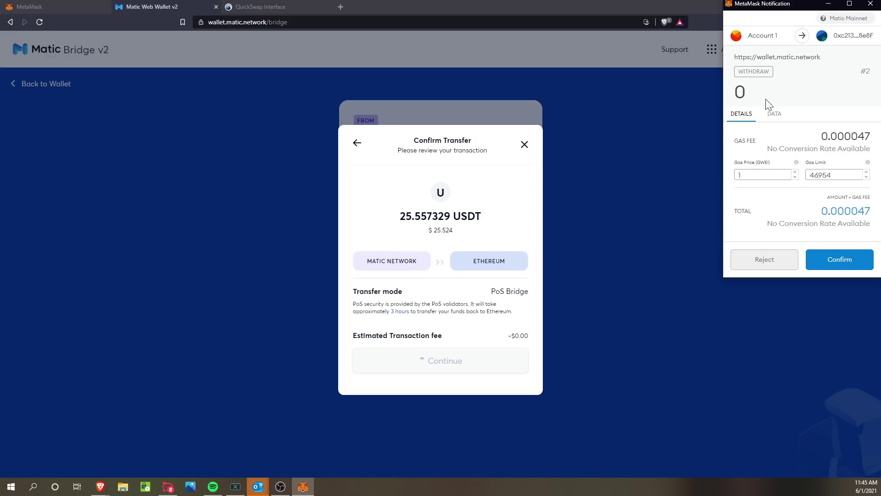
click(838, 263)
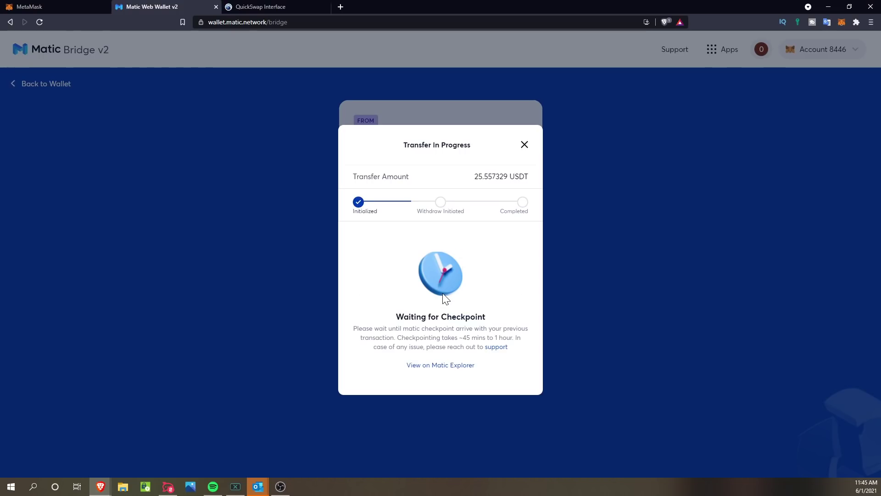
Step: Switch MetaMask to Ethereum Mainnet, where Account 1 holds 0.0006 ETH
click(840, 22)
click(789, 54)
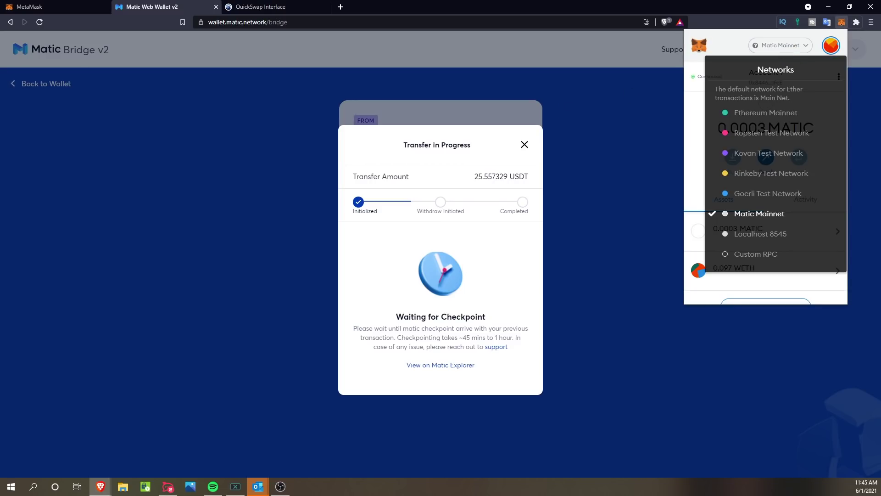
click(759, 120)
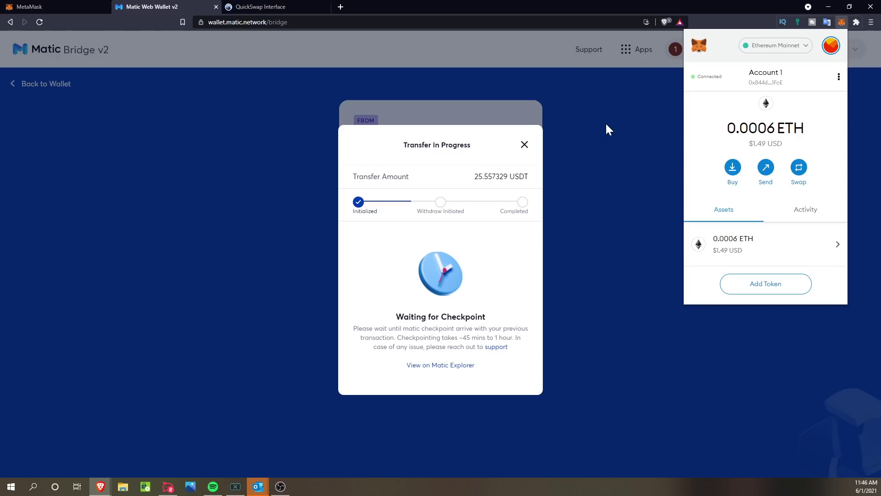
scroll(719, 228, down, 1)
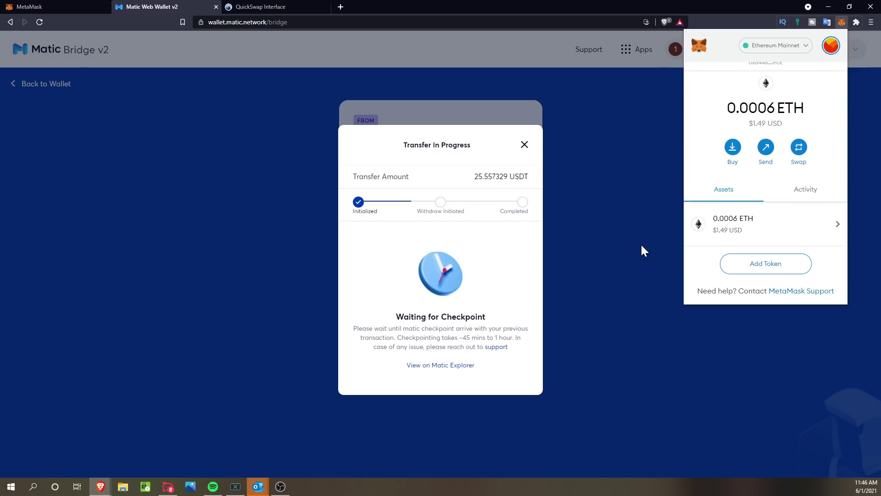
click(591, 247)
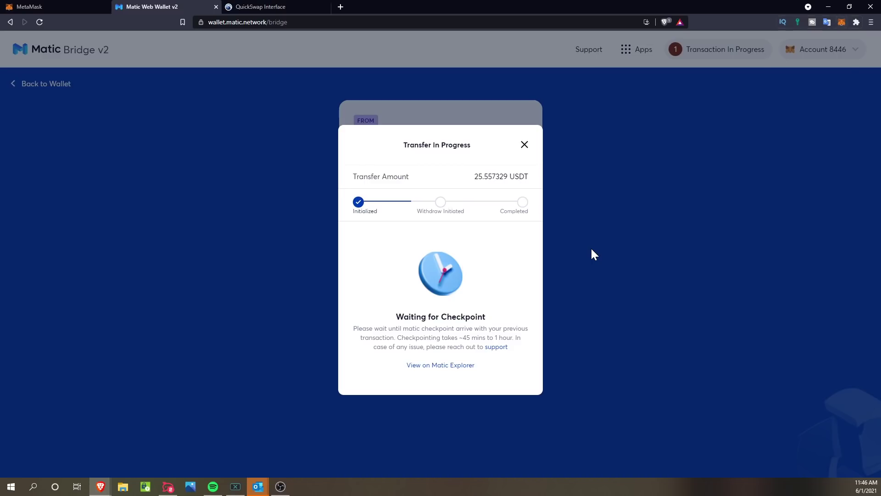